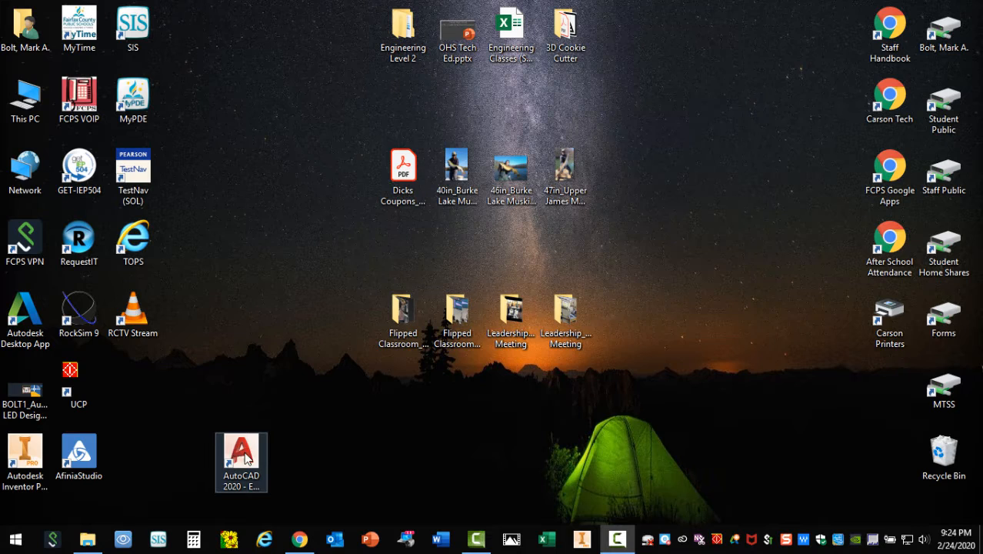
Step: Launch AutoCAD 2020 from the desktop
{"action": "left_click", "coordinate": [246, 458]}
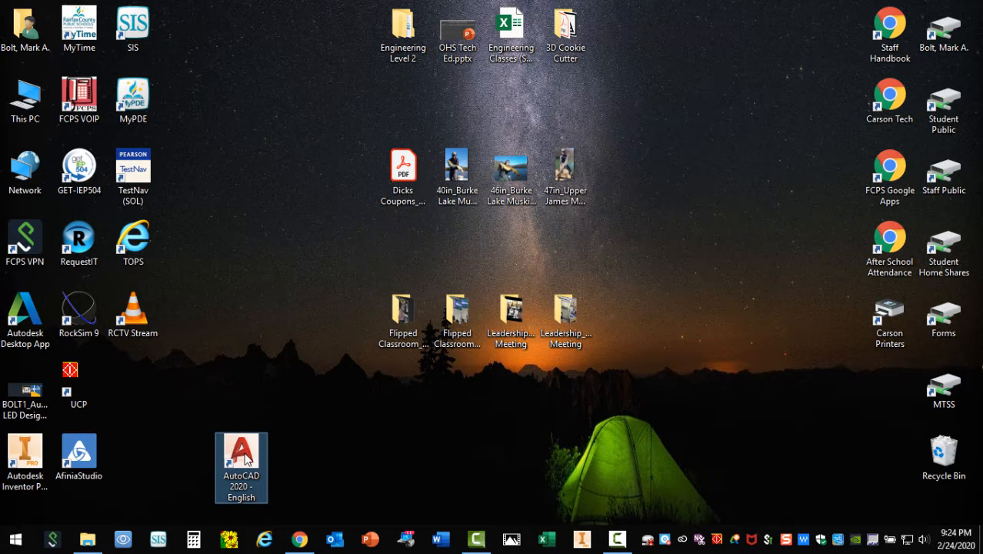
{"action": "double_click", "coordinate": [245, 458]}
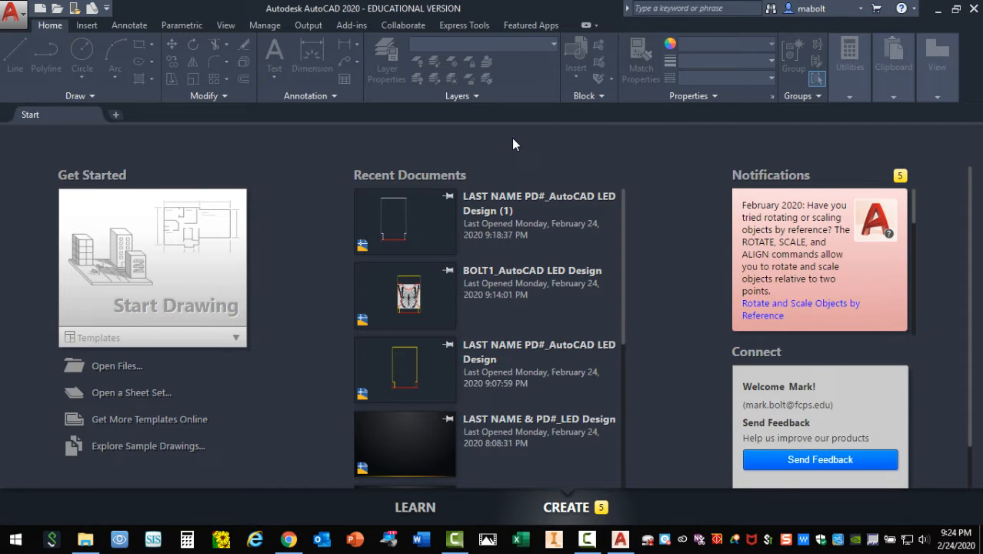
Step: Switch to Chrome and expand the LED Light Stand Project material in the Engineering Level 2 class's classwork
{"action": "left_click", "coordinate": [290, 539]}
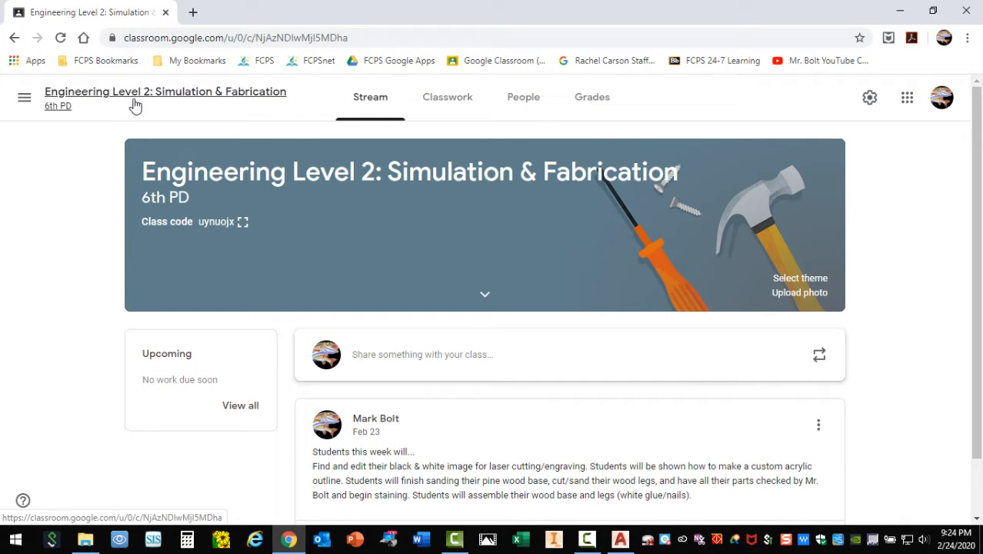
{"action": "left_click", "coordinate": [450, 103]}
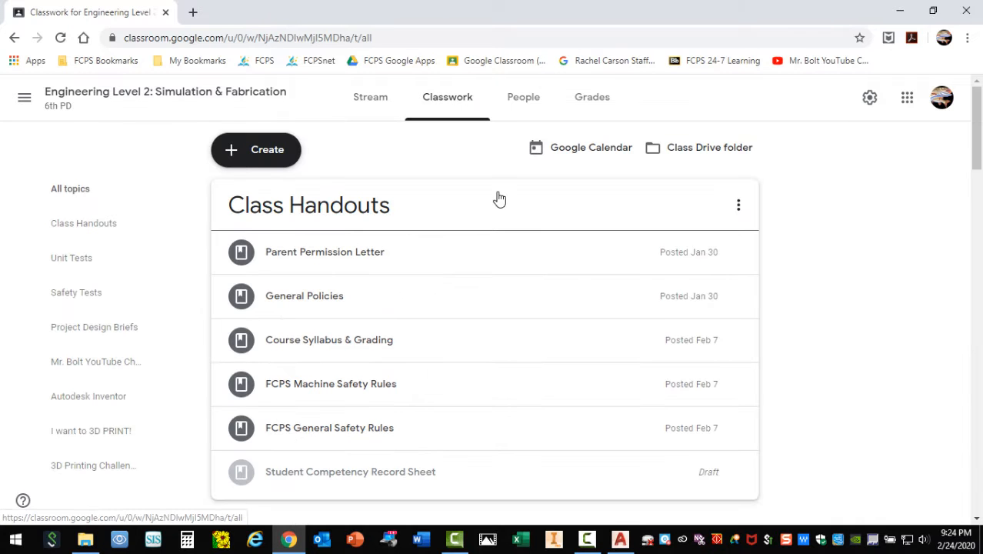
{"action": "scroll", "coordinate": [498, 198], "scroll_direction": "down", "scroll_amount": 10}
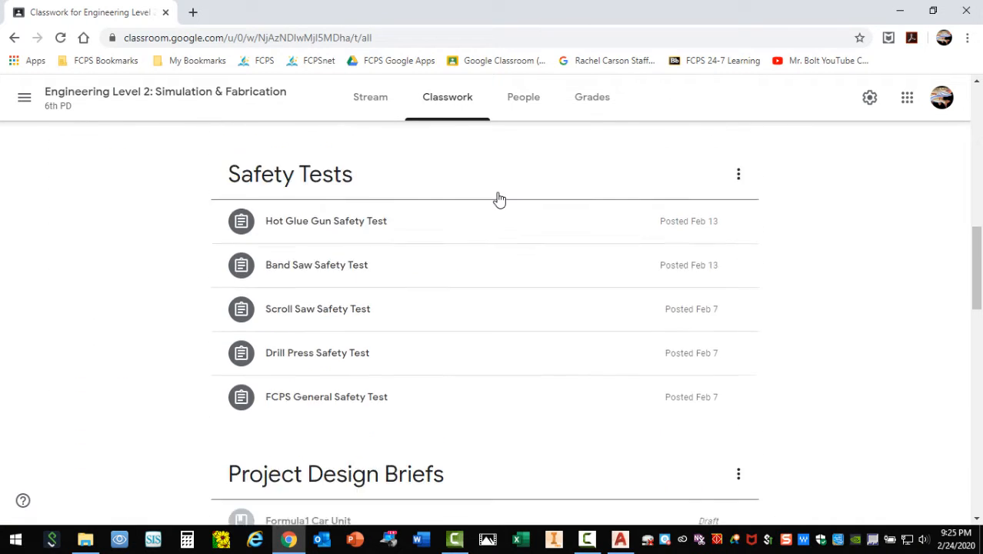
{"action": "scroll", "coordinate": [498, 198], "scroll_direction": "down", "scroll_amount": 5}
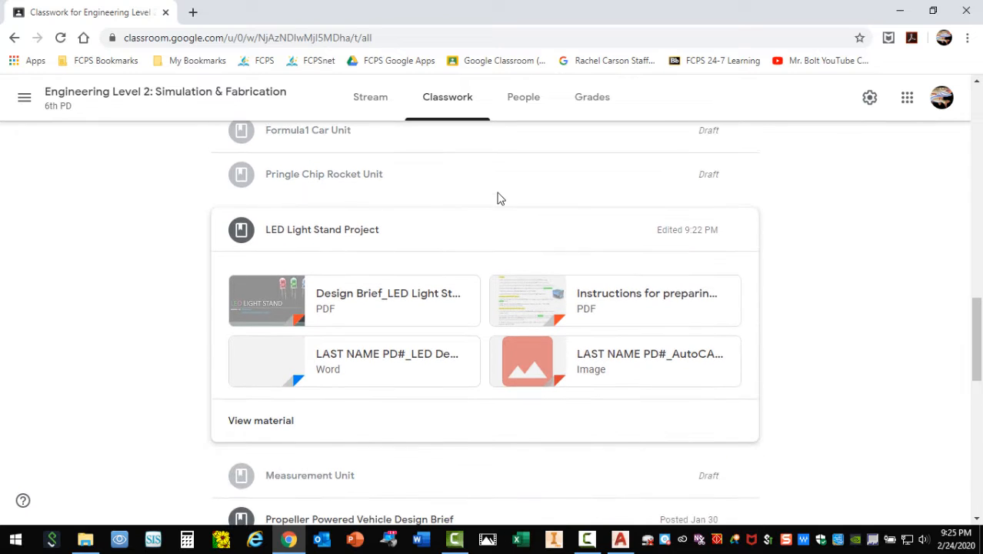
{"action": "left_click", "coordinate": [359, 233]}
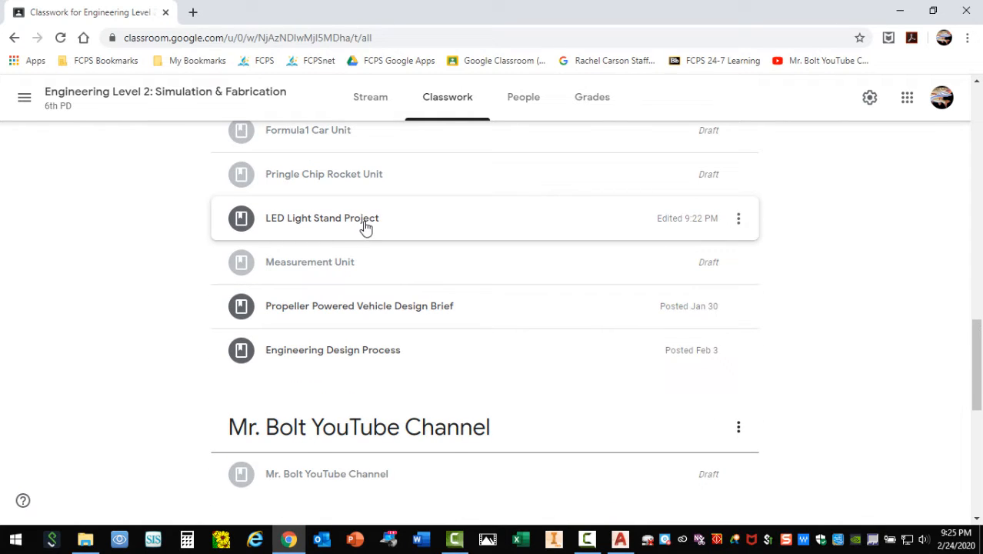
{"action": "left_click", "coordinate": [365, 226]}
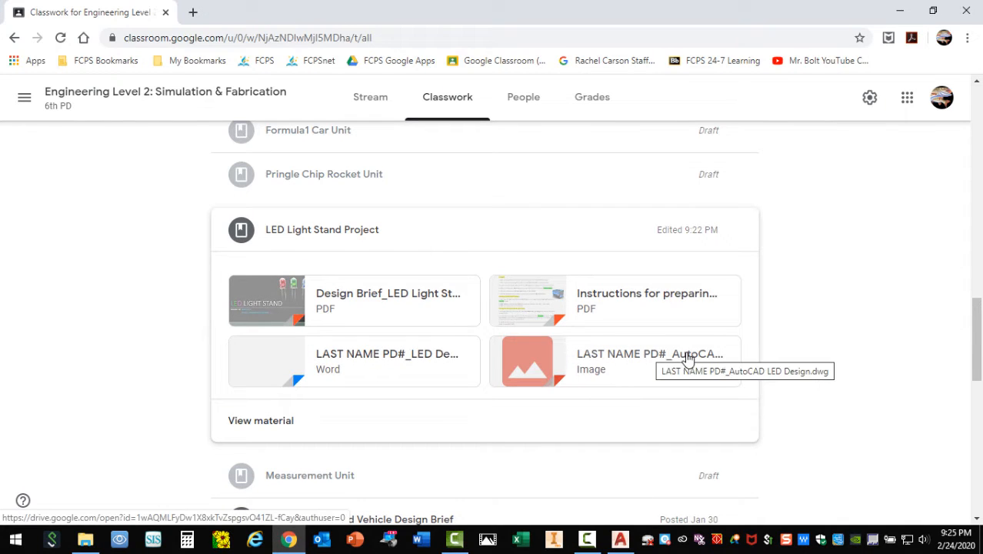
Step: Download LAST NAME PD#_AutoCAD LED Design.dwg from the project material and open it in AutoCAD, dismissing the missing references dialog
{"action": "left_click", "coordinate": [589, 361]}
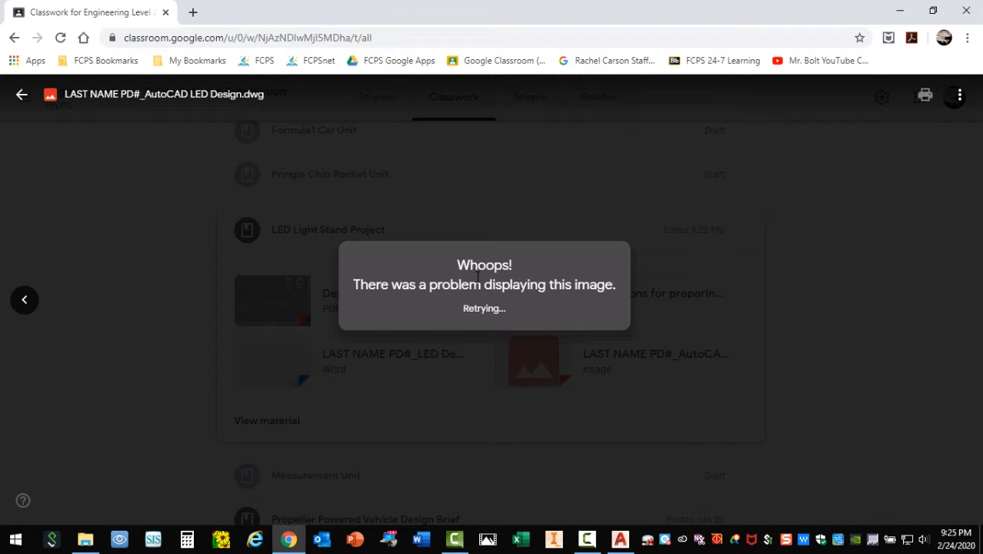
{"action": "left_click", "coordinate": [960, 98]}
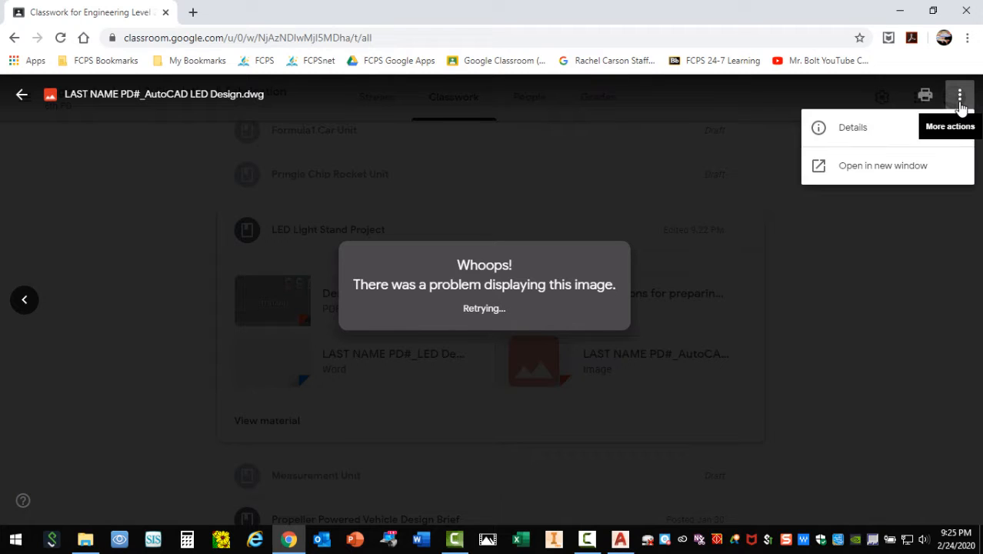
{"action": "left_click", "coordinate": [896, 171]}
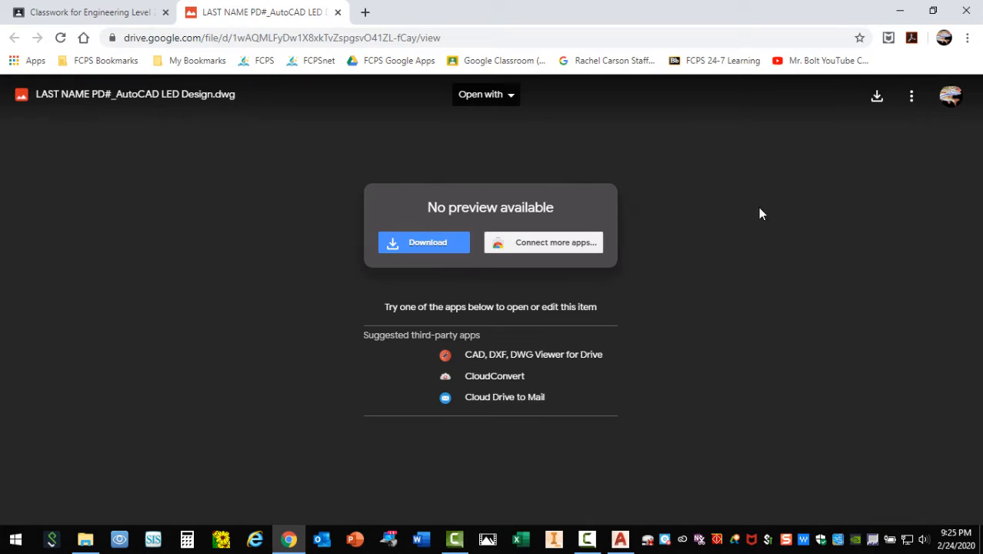
{"action": "left_click", "coordinate": [426, 243]}
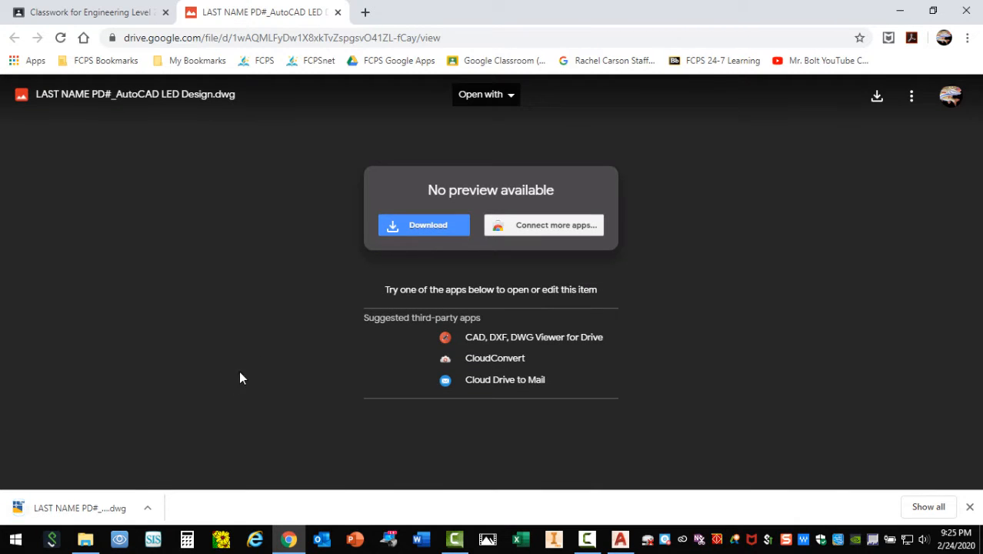
{"action": "left_click", "coordinate": [69, 508]}
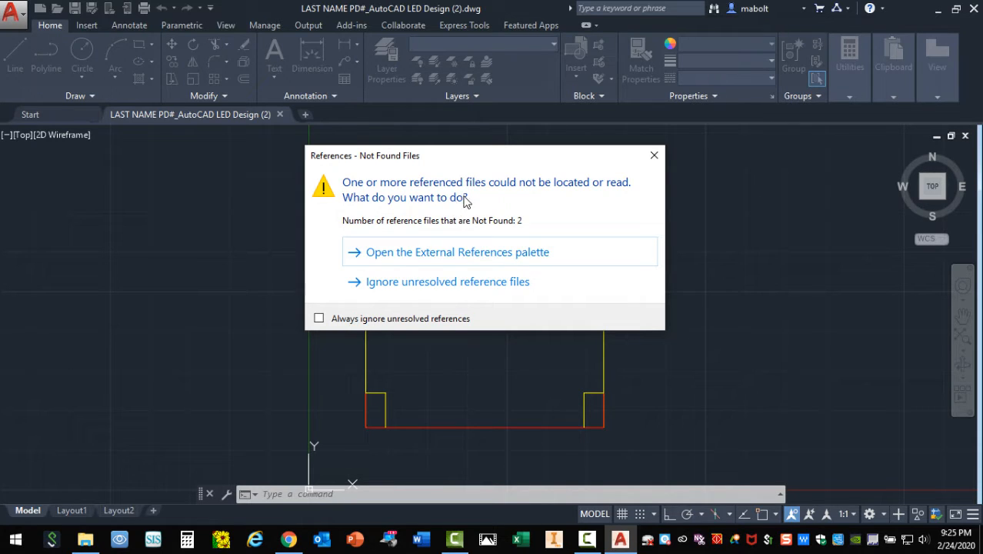
{"action": "left_click", "coordinate": [654, 159]}
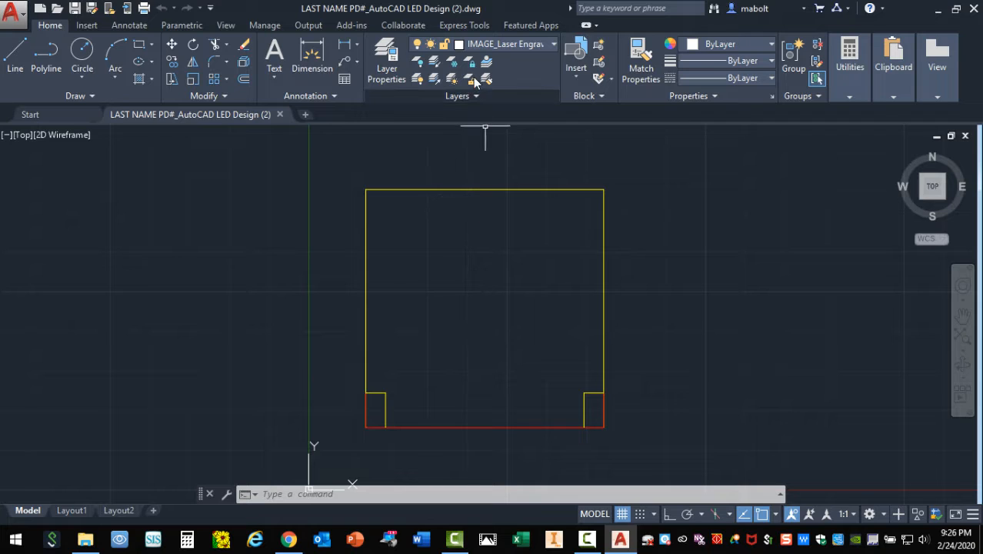
Step: Make IMAGE_Laser Engrave the current layer and attach BUTTERFLY.jpg with a relative path and on-screen insertion point and scale
{"action": "left_click", "coordinate": [555, 43]}
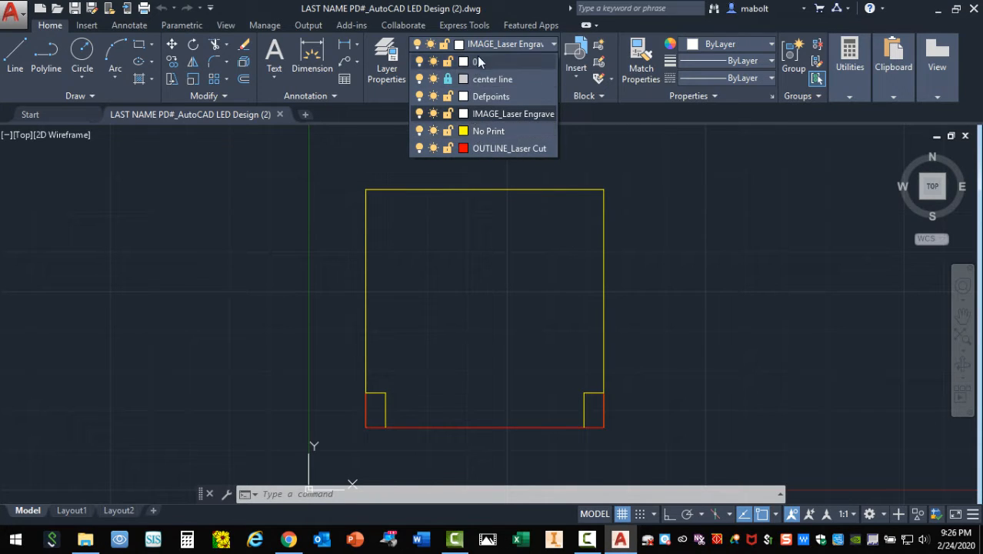
{"action": "left_click", "coordinate": [522, 116]}
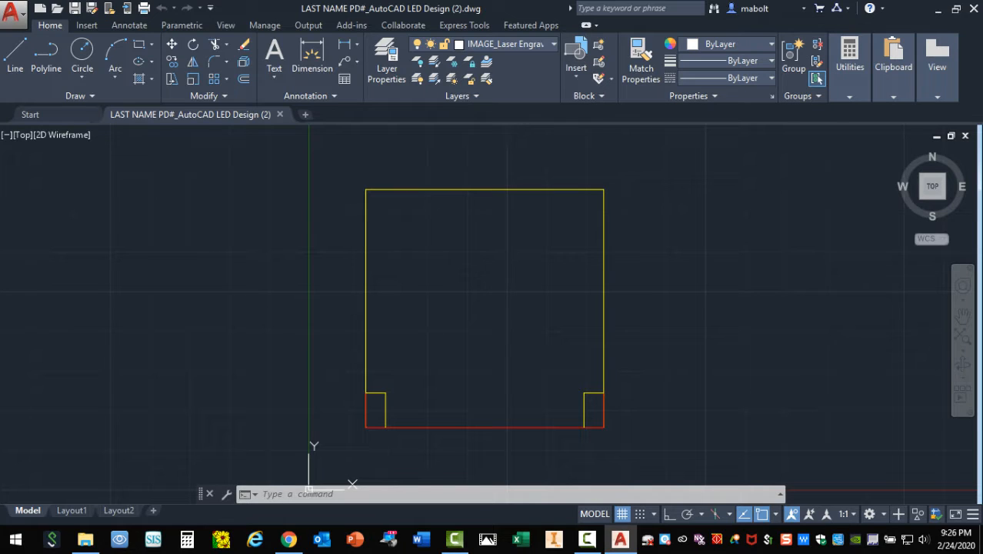
{"action": "left_click", "coordinate": [87, 26]}
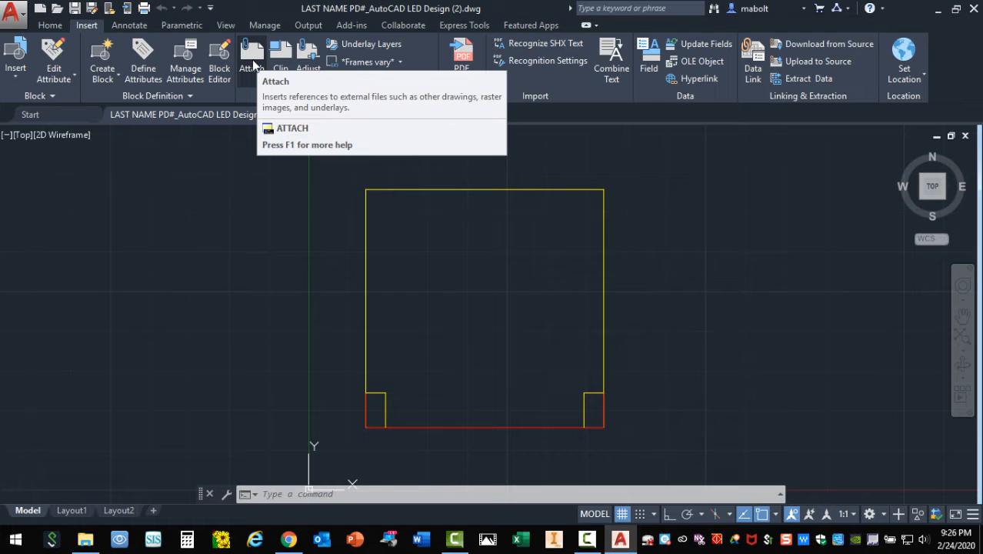
{"action": "left_click", "coordinate": [252, 63]}
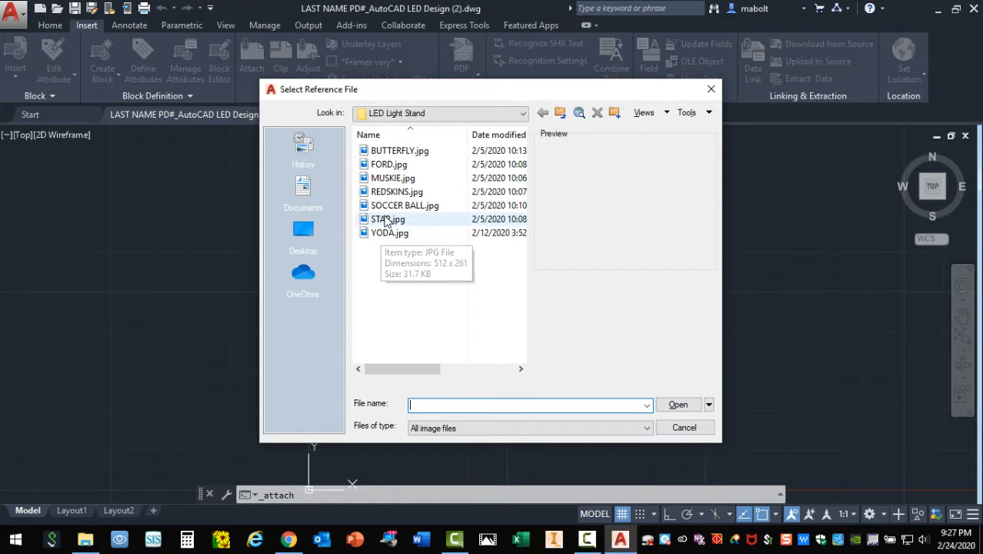
{"action": "left_click", "coordinate": [379, 151]}
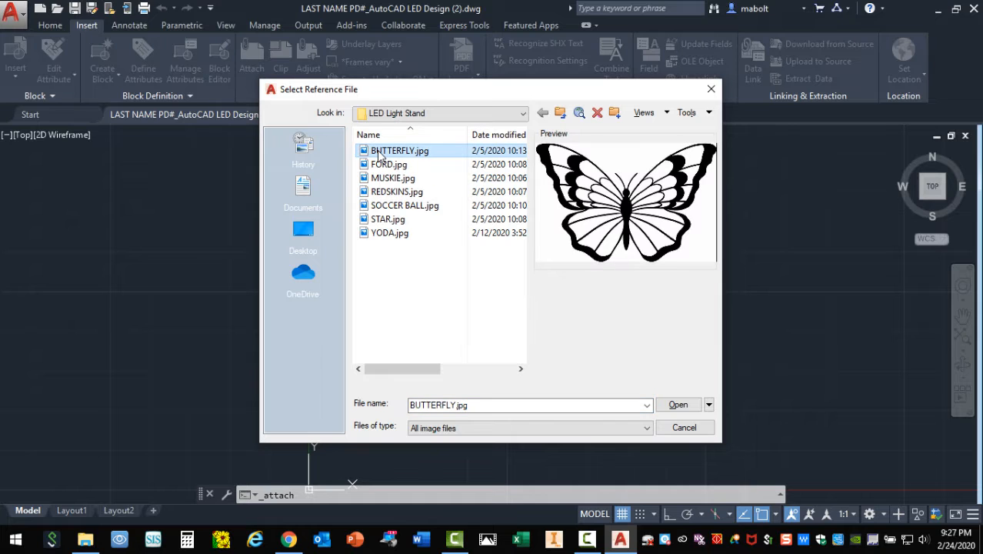
{"action": "left_click", "coordinate": [676, 410]}
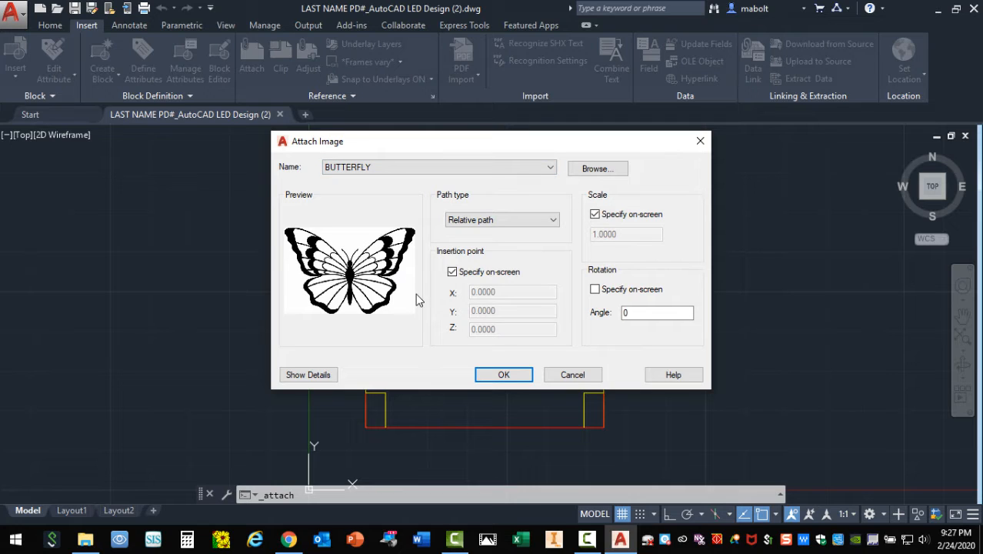
{"action": "left_click", "coordinate": [507, 377]}
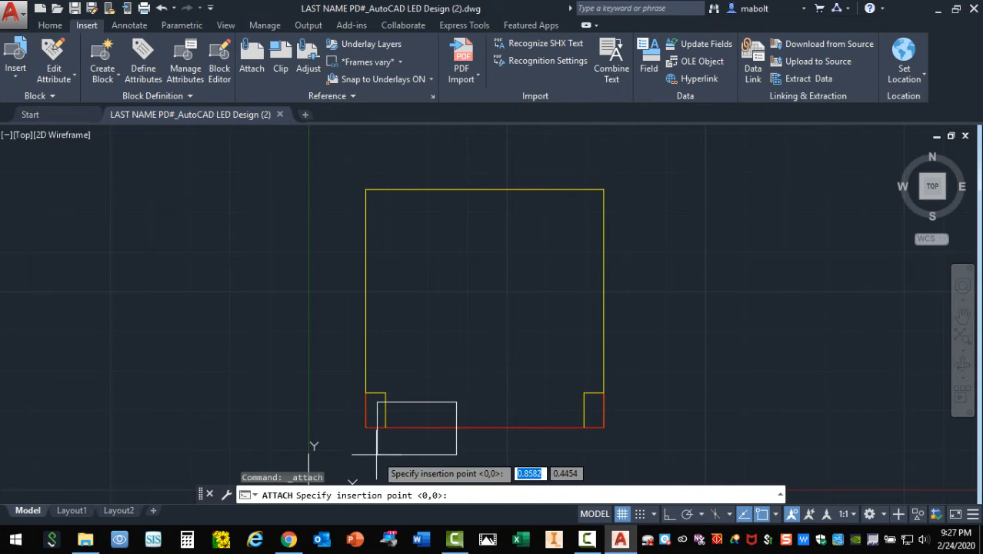
Step: Insert the butterfly image at the outline's lower-left endpoint and scale it to the lower-right corner to span the outline's full width
{"action": "scroll", "coordinate": [365, 438], "scroll_direction": "down", "scroll_amount": 2}
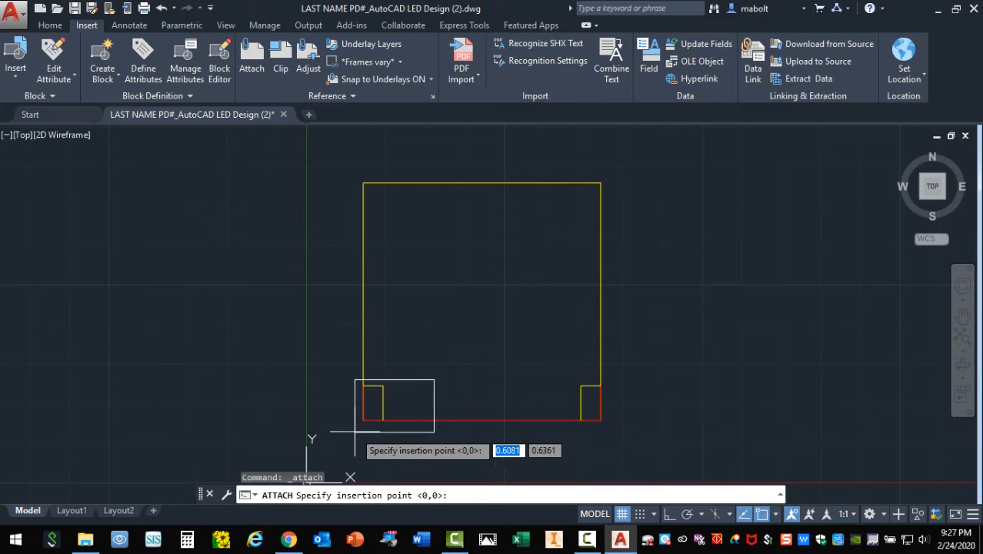
{"action": "scroll", "coordinate": [367, 446], "scroll_direction": "up", "scroll_amount": 4}
{"action": "scroll", "coordinate": [350, 404], "scroll_direction": "up", "scroll_amount": 2}
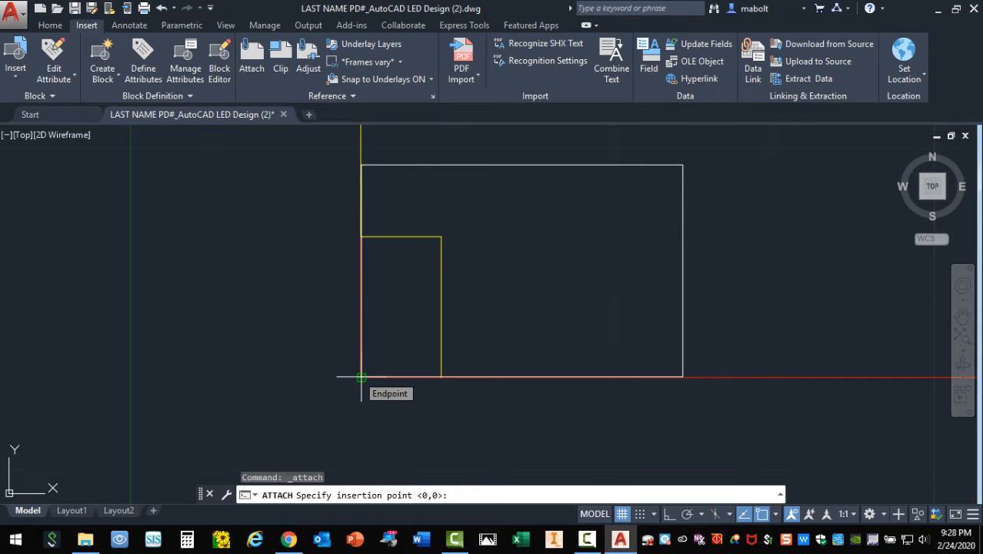
{"action": "left_click", "coordinate": [361, 377]}
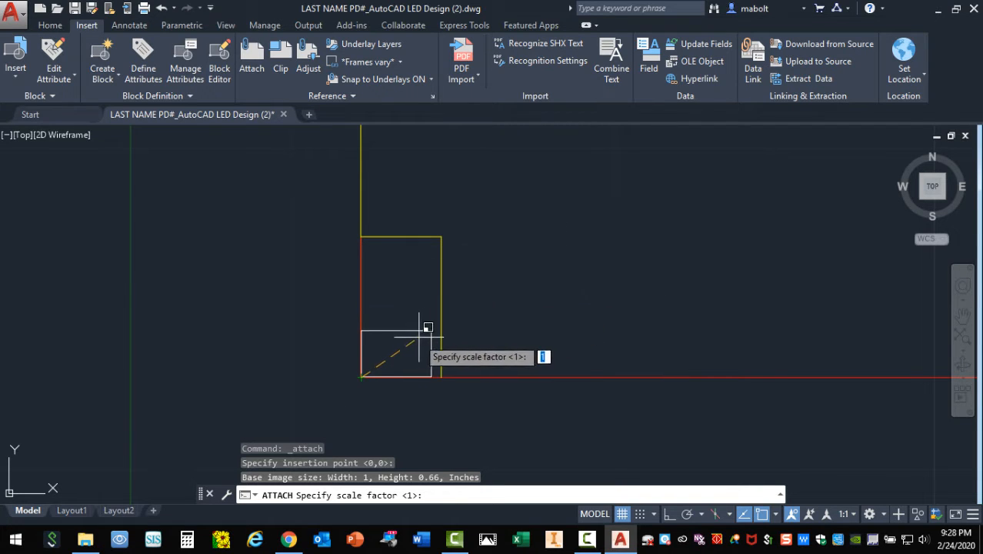
{"action": "scroll", "coordinate": [330, 384], "scroll_direction": "down", "scroll_amount": 4}
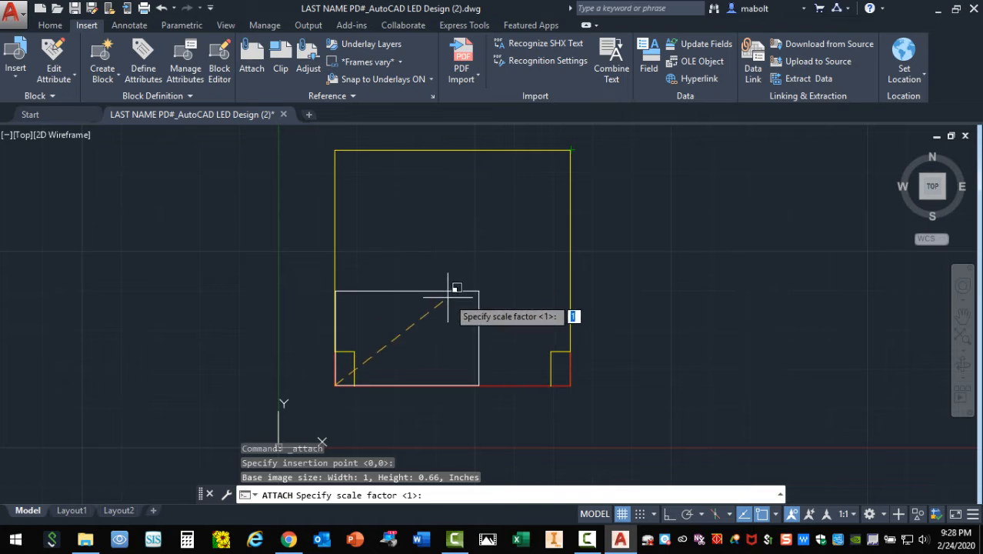
{"action": "left_click", "coordinate": [570, 384]}
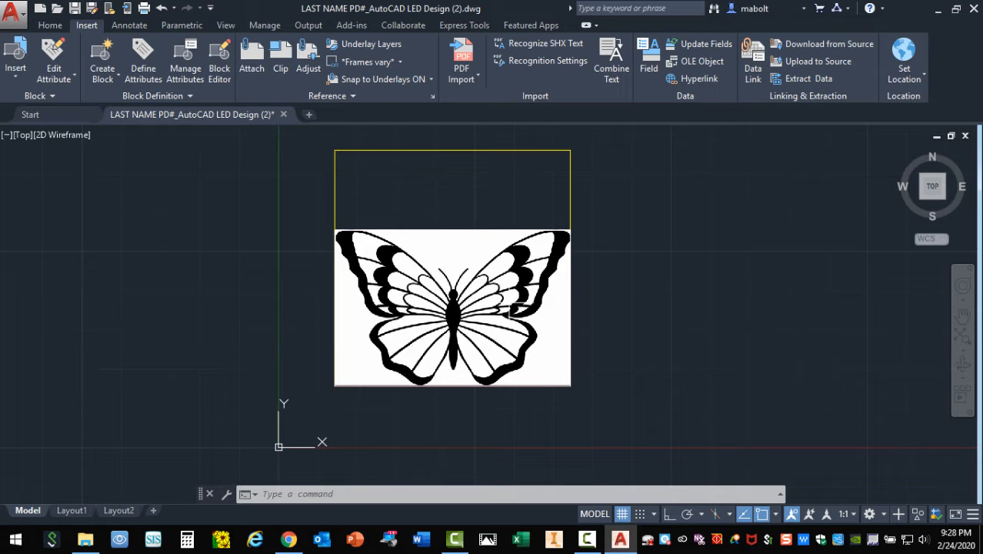
{"action": "key", "text": "Escape"}
{"action": "key", "text": "Escape"}
{"action": "key", "text": "Escape"}
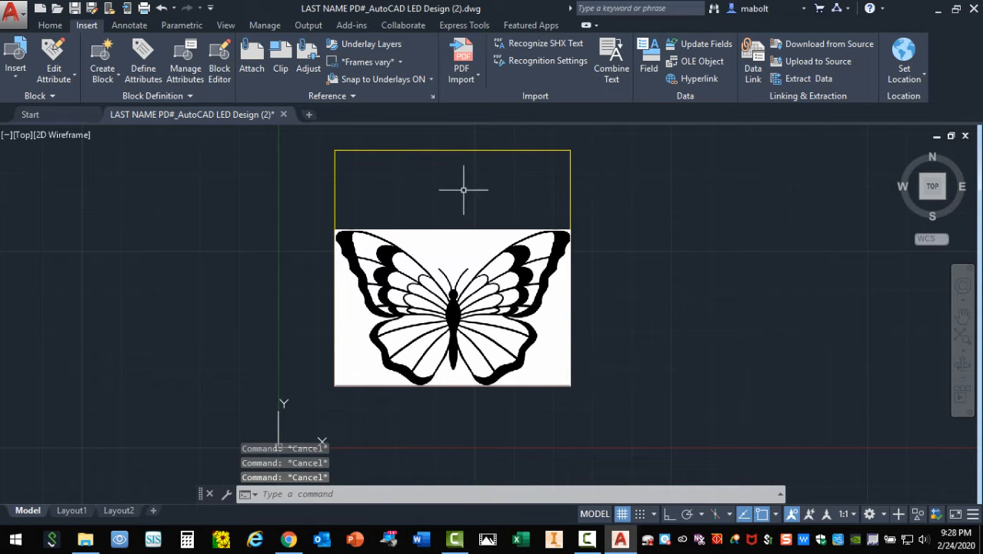
Step: Send the butterfly image to the back of the draw order, behind the yellow and red outline lines
{"action": "left_click", "coordinate": [446, 228]}
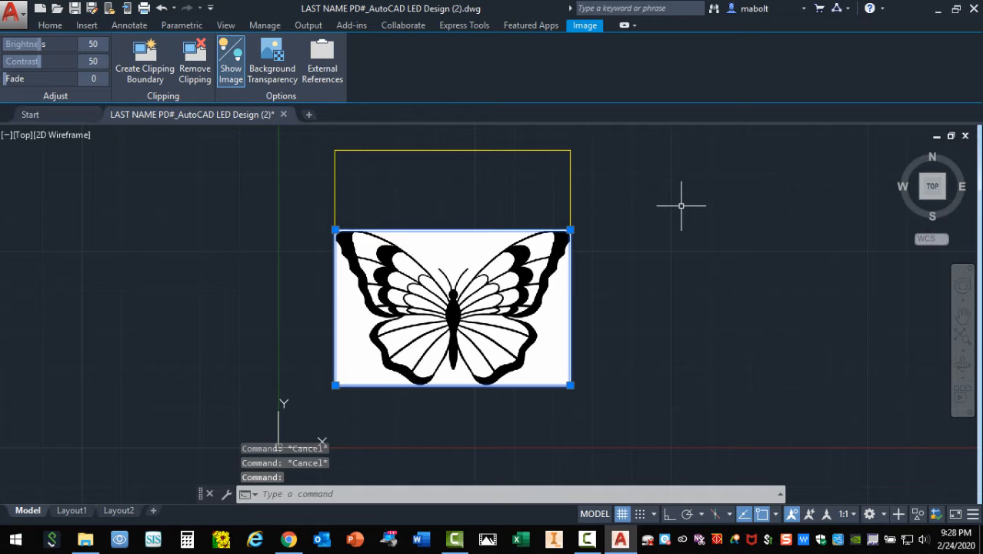
{"action": "key", "text": "Escape"}
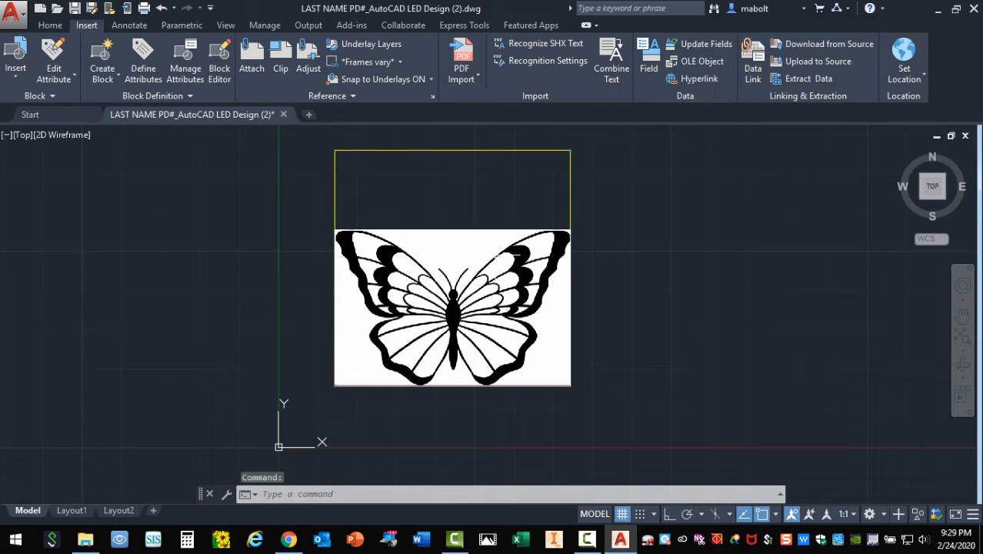
{"action": "left_click", "coordinate": [465, 250]}
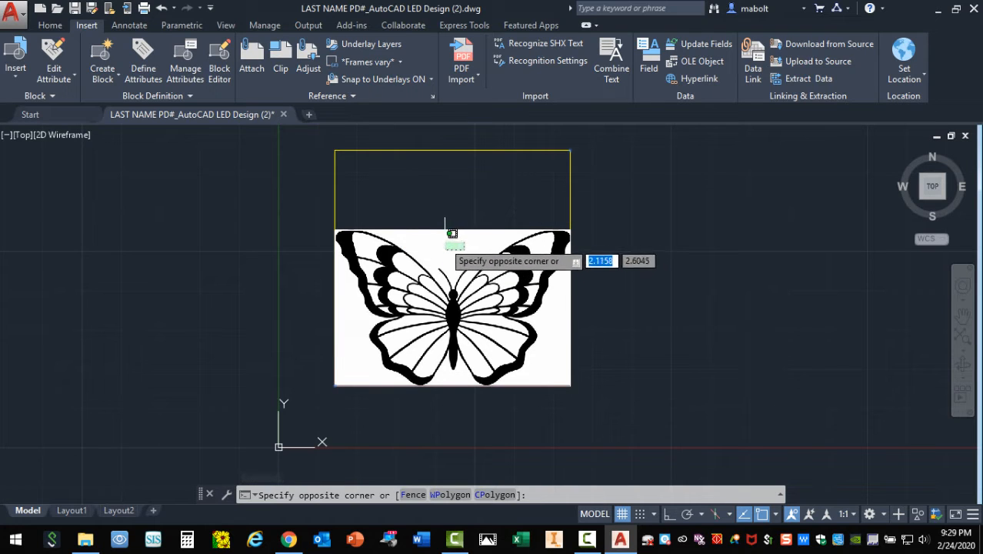
{"action": "left_click", "coordinate": [413, 197]}
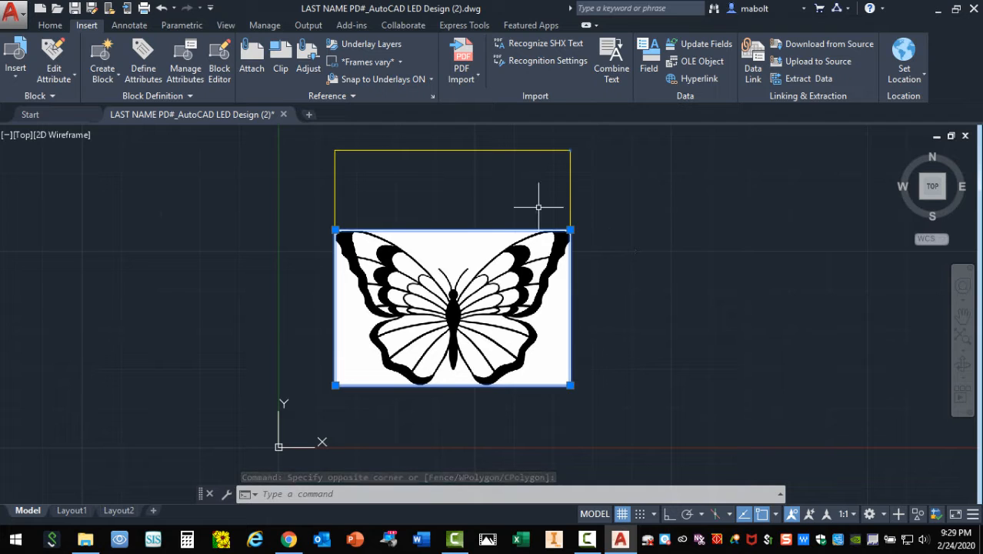
{"action": "right_click", "coordinate": [458, 229]}
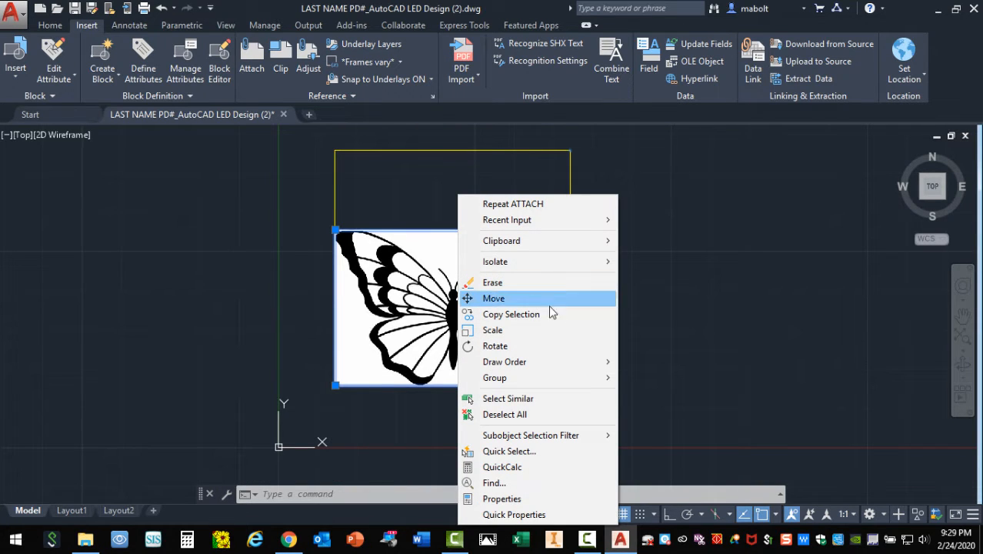
{"action": "mouse_move", "coordinate": [573, 363]}
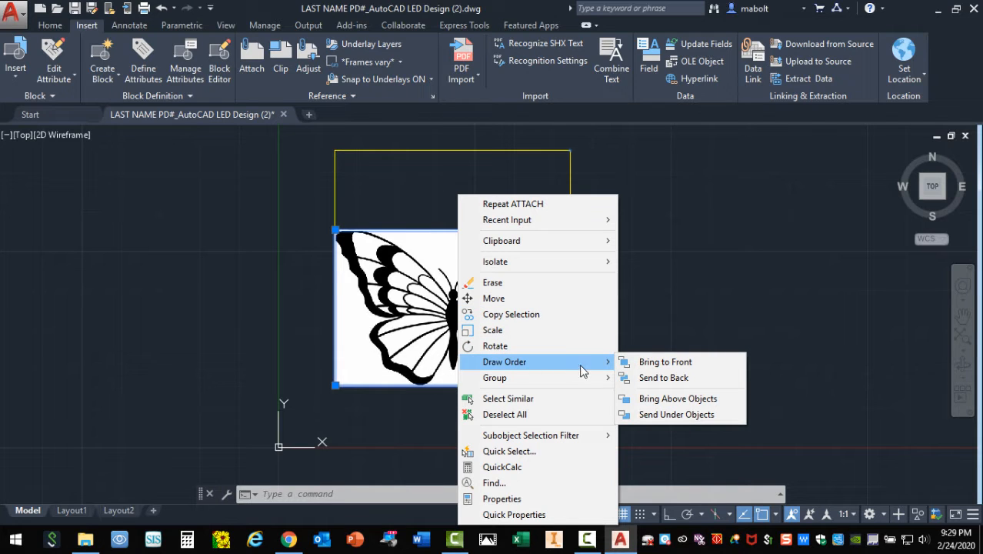
{"action": "left_click", "coordinate": [671, 378]}
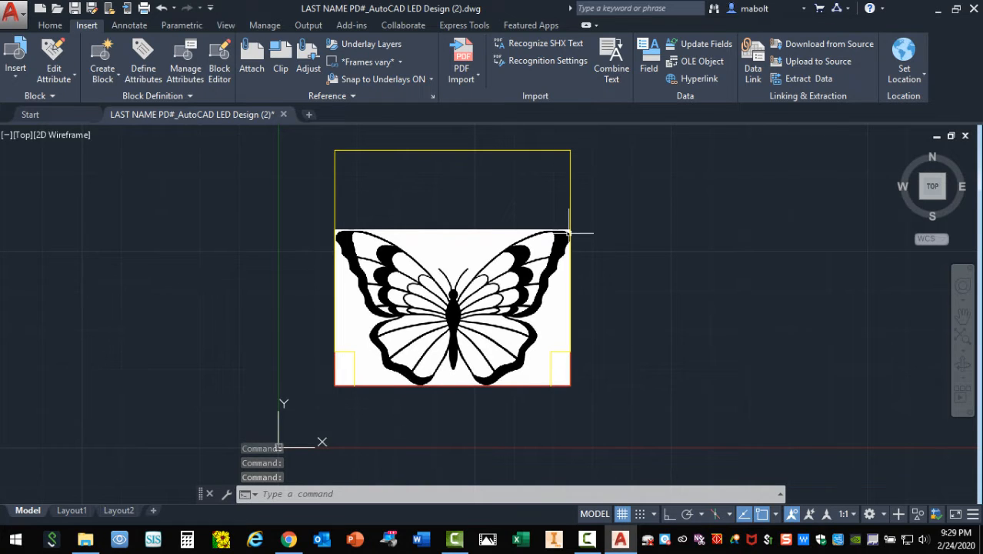
{"action": "scroll", "coordinate": [584, 233], "scroll_direction": "up", "scroll_amount": 6}
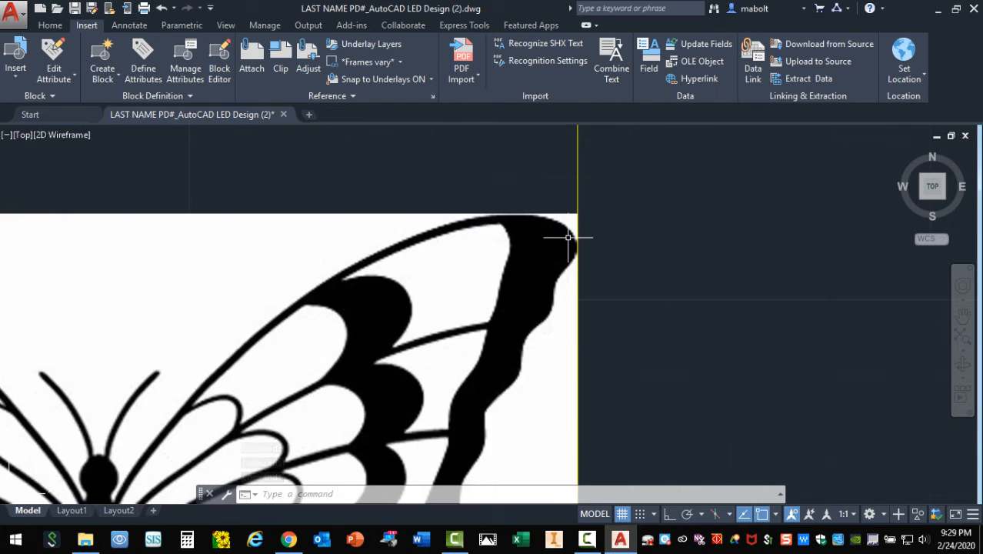
Step: Examine how the butterfly's wing tips meet the outline's left and right edges
{"action": "scroll", "coordinate": [568, 237], "scroll_direction": "up", "scroll_amount": 1}
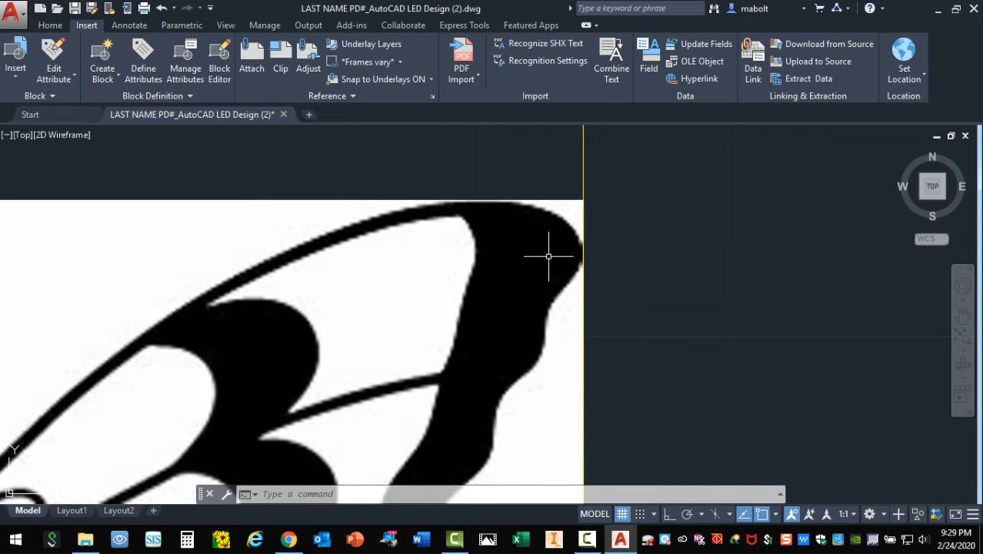
{"action": "scroll", "coordinate": [576, 255], "scroll_direction": "down", "scroll_amount": 3}
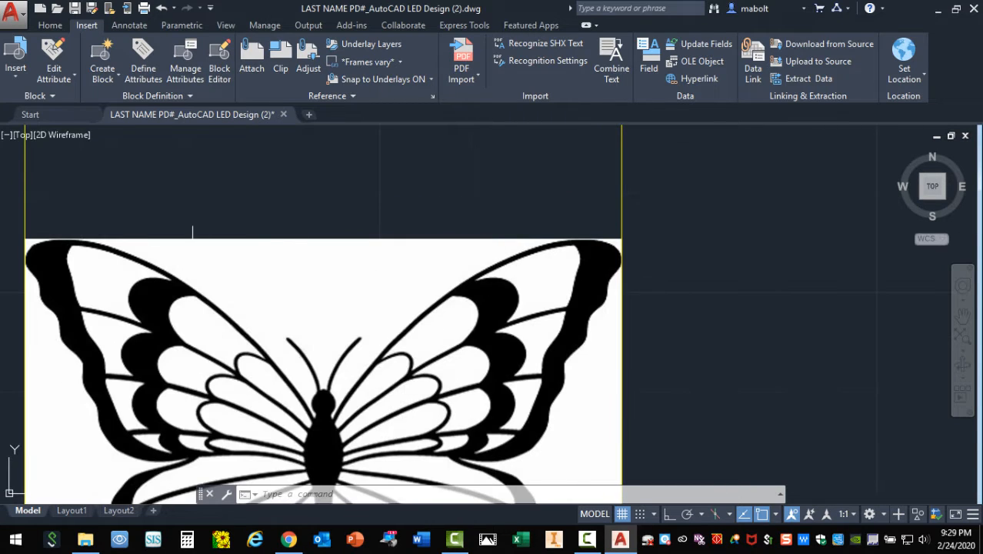
{"action": "scroll", "coordinate": [296, 232], "scroll_direction": "down", "scroll_amount": 2}
{"action": "scroll", "coordinate": [146, 257], "scroll_direction": "up", "scroll_amount": 6}
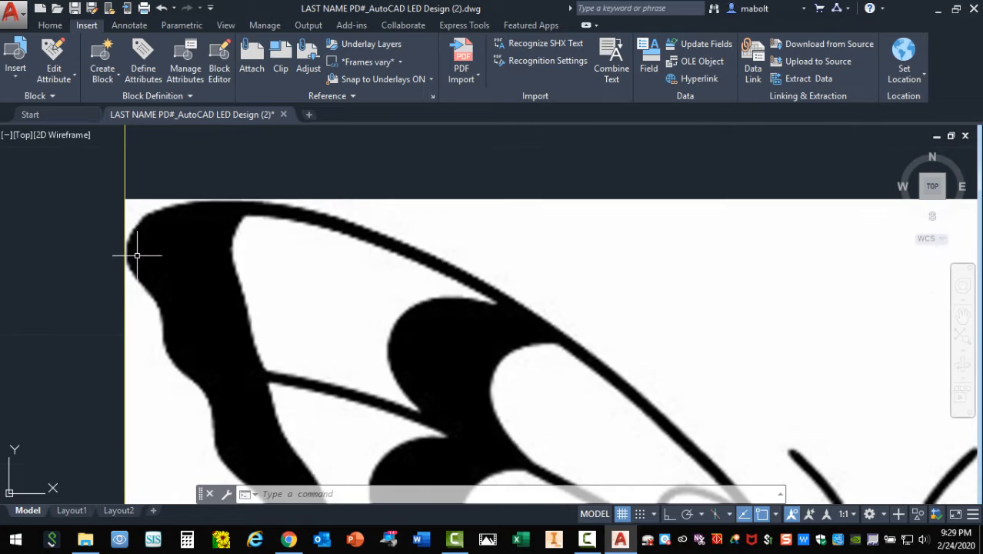
{"action": "scroll", "coordinate": [123, 247], "scroll_direction": "down", "scroll_amount": 7}
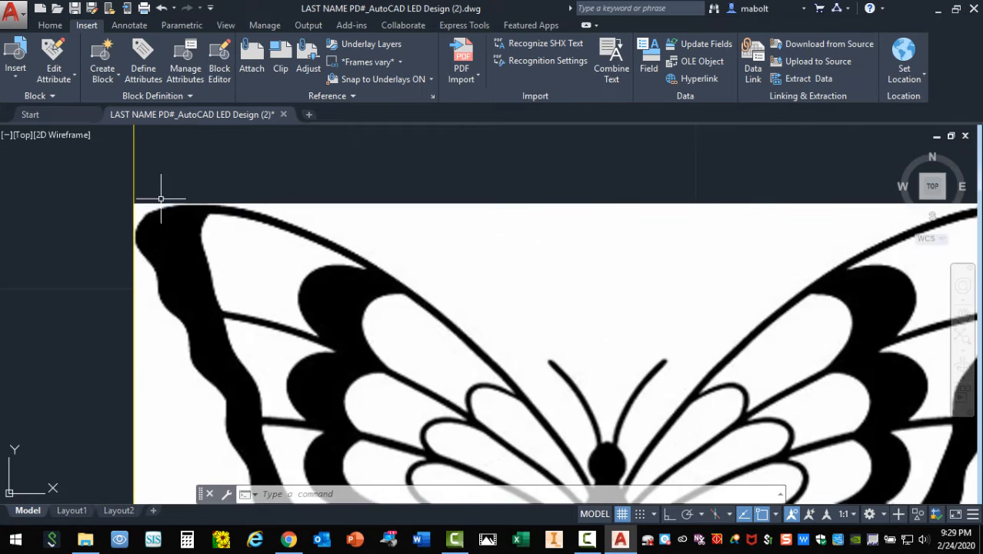
{"action": "scroll", "coordinate": [236, 203], "scroll_direction": "up", "scroll_amount": 3}
{"action": "scroll", "coordinate": [423, 296], "scroll_direction": "down", "scroll_amount": 5}
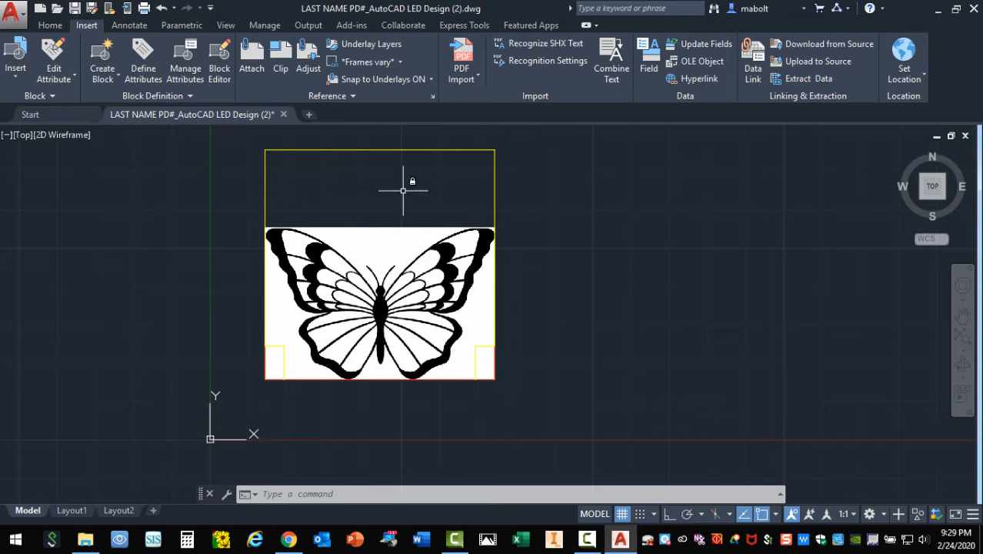
Step: Scale the butterfly image down slightly about its lower-left corner, making it a little narrower than the outline
{"action": "left_click", "coordinate": [385, 227]}
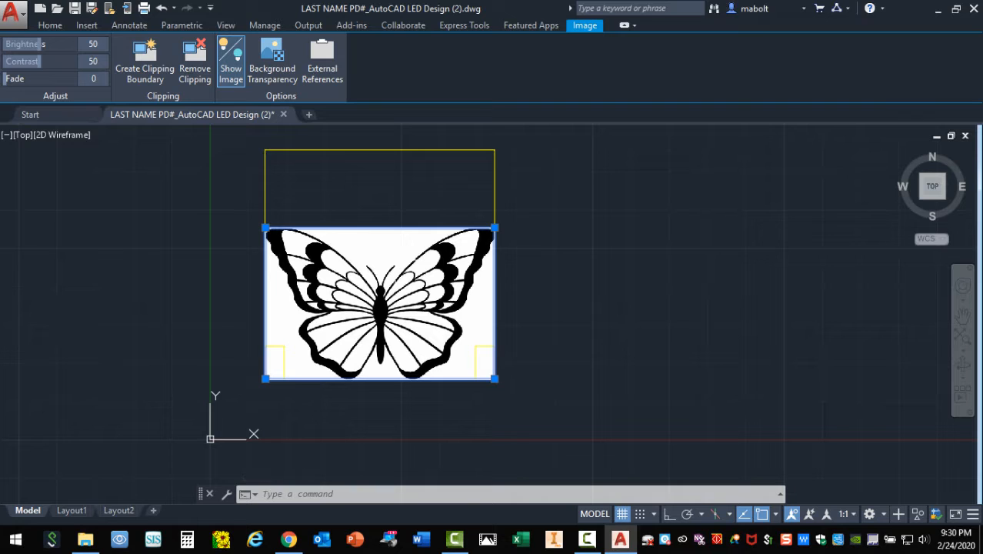
{"action": "right_click", "coordinate": [395, 257]}
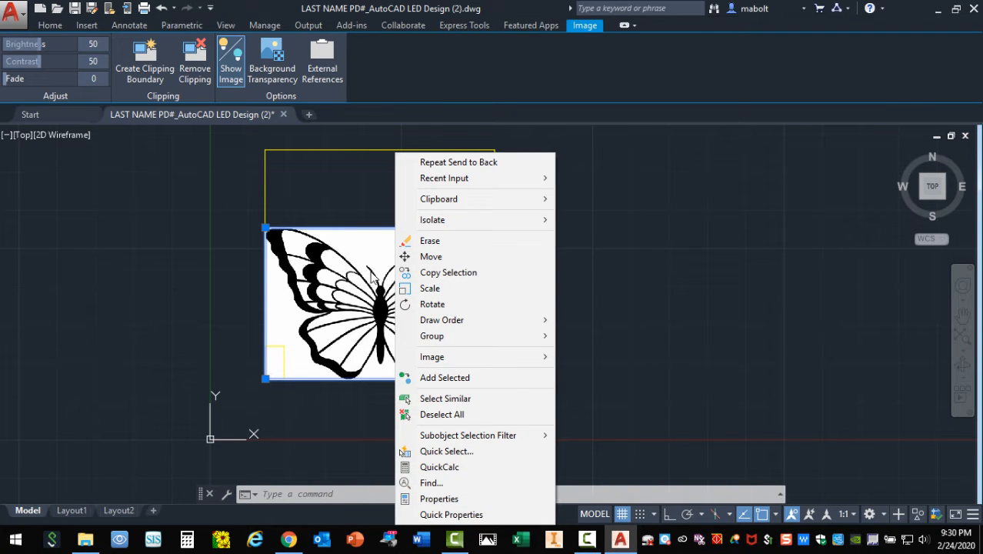
{"action": "left_click", "coordinate": [430, 289]}
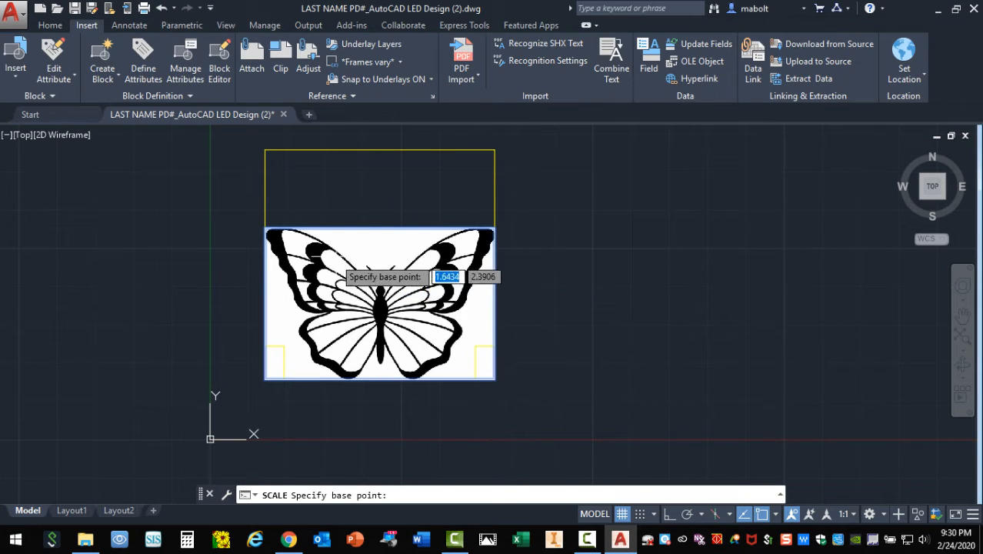
{"action": "left_click", "coordinate": [264, 379]}
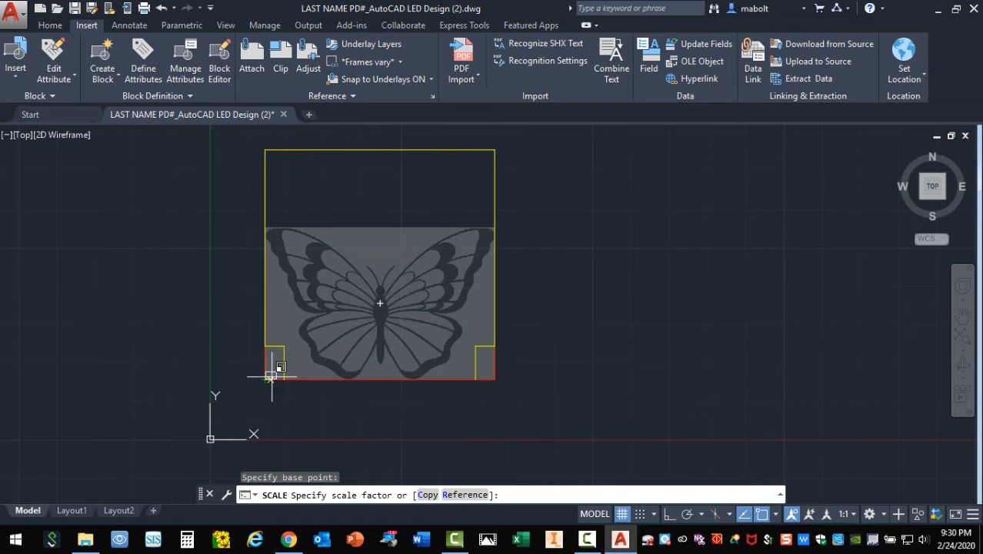
{"action": "left_click", "coordinate": [347, 304]}
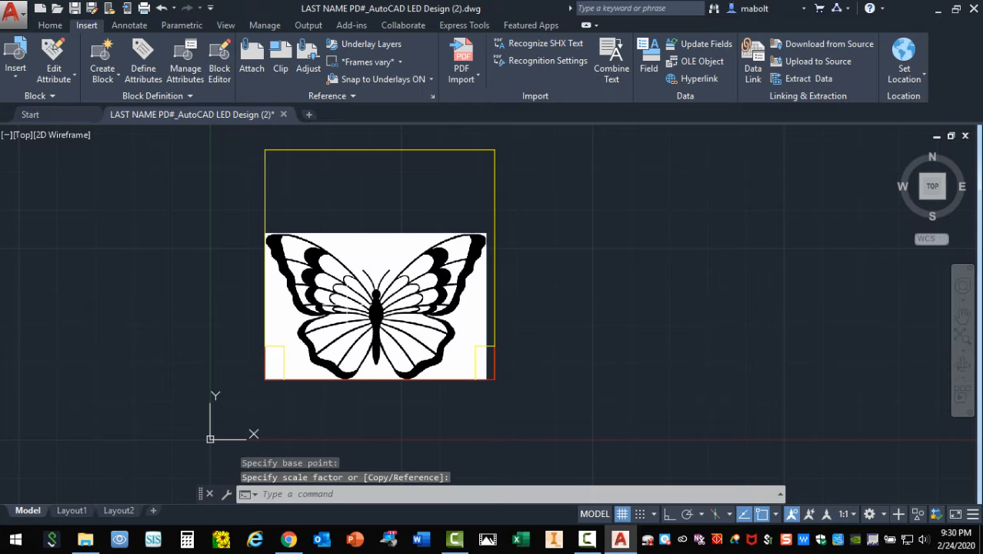
Step: Move the butterfly image straight up inside the outline so its lower edge sits just above the two corner tabs
{"action": "left_click", "coordinate": [391, 233]}
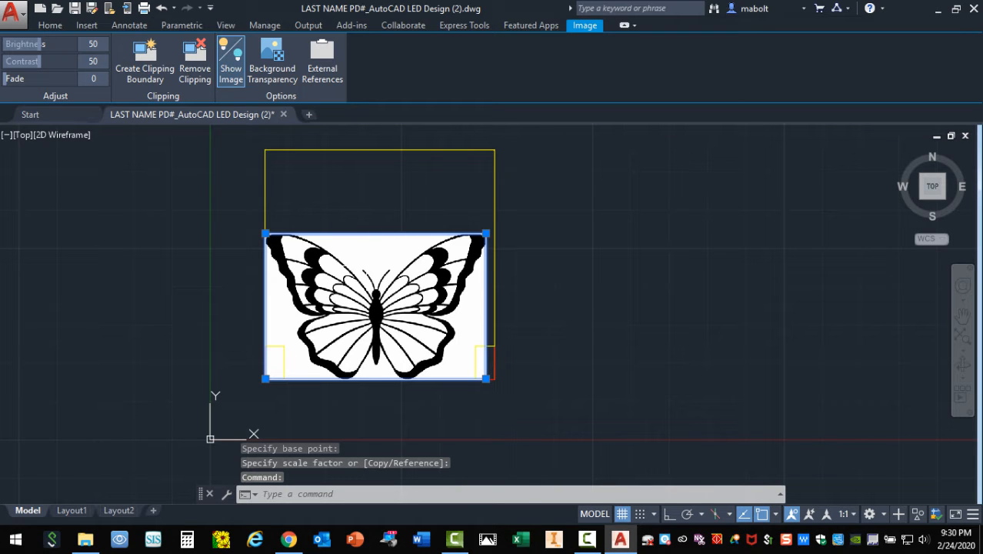
{"action": "right_click", "coordinate": [367, 153]}
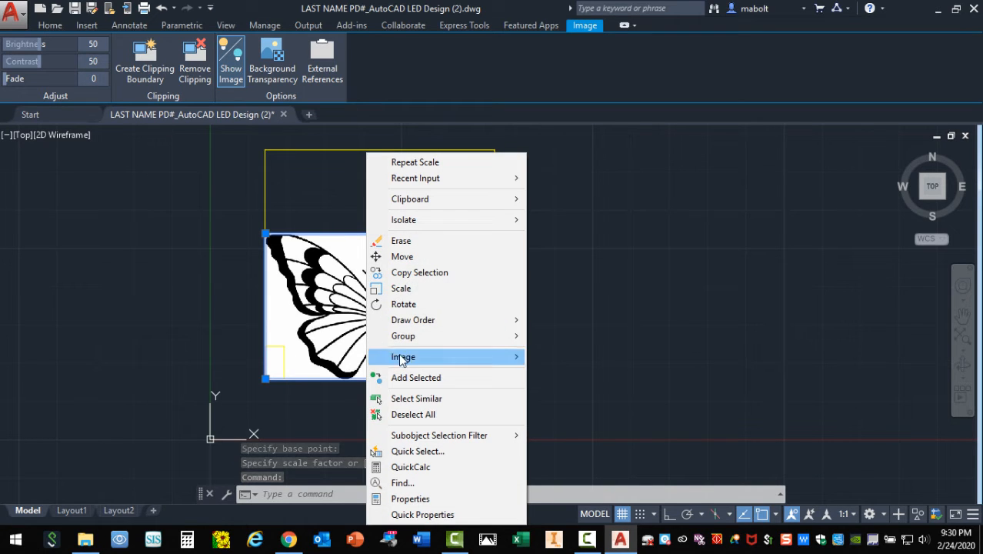
{"action": "left_click", "coordinate": [401, 257]}
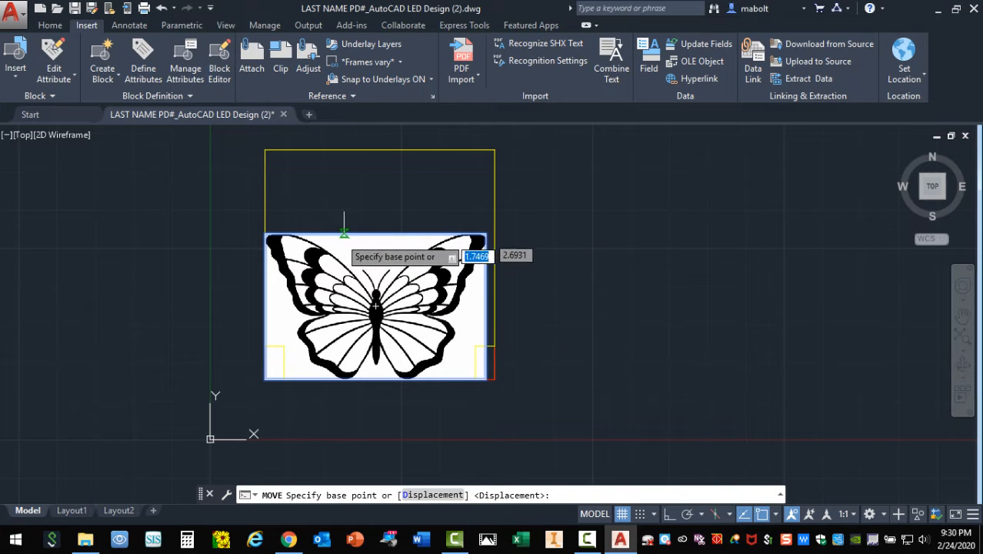
{"action": "left_click", "coordinate": [376, 306]}
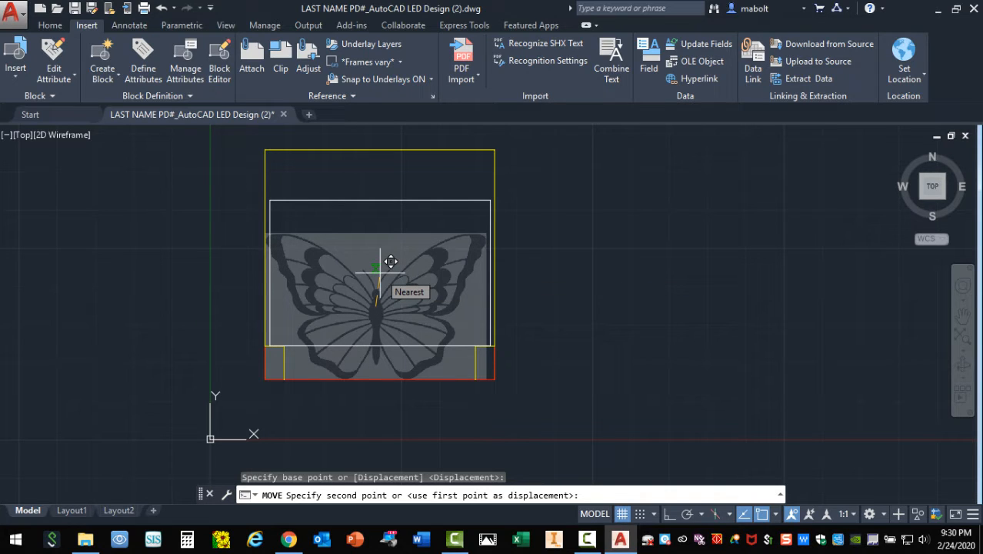
{"action": "left_click", "coordinate": [379, 271]}
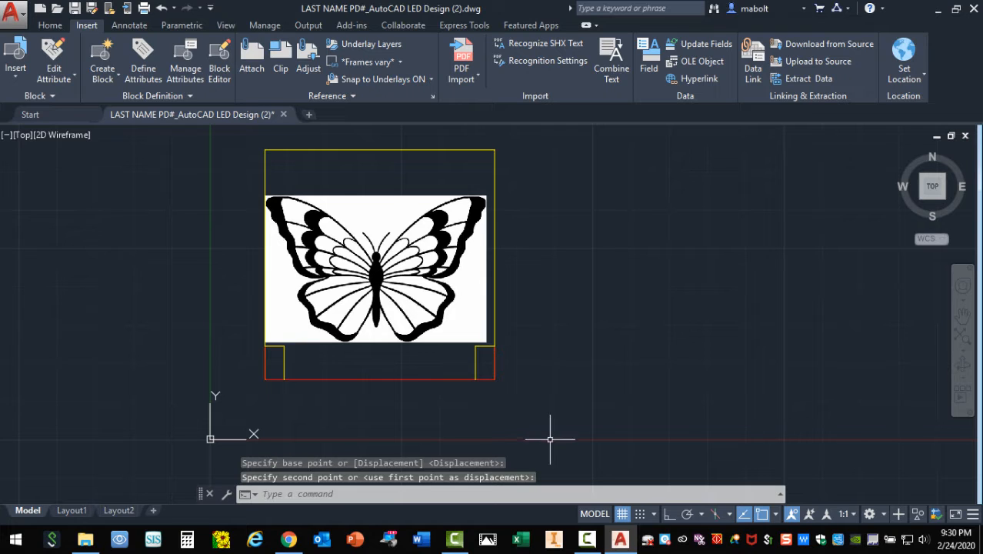
Step: Move the butterfly image slightly right and down, centring it between the outline's sides with its lower edge overlapping the corner tabs
{"action": "left_click", "coordinate": [385, 342]}
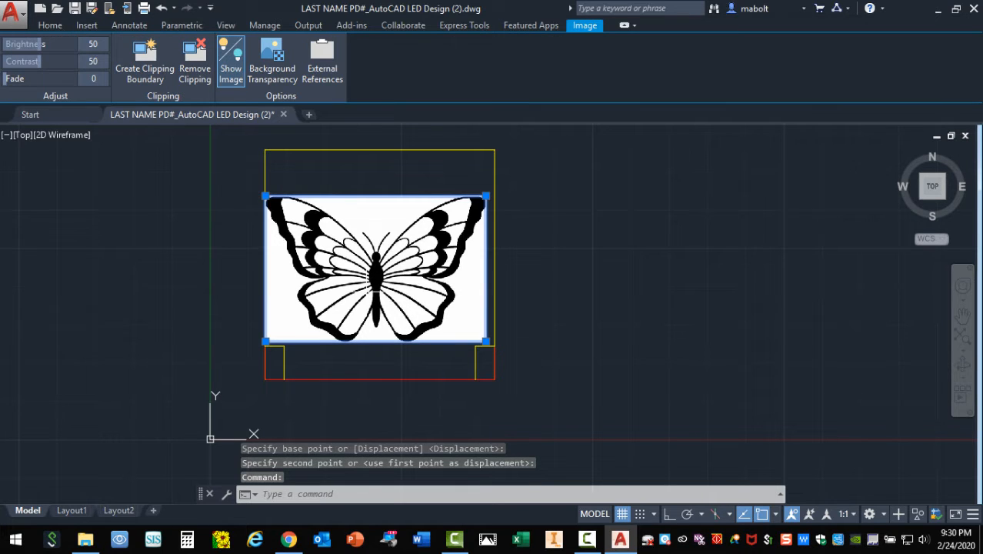
{"action": "right_click", "coordinate": [364, 344]}
{"action": "left_click", "coordinate": [402, 254]}
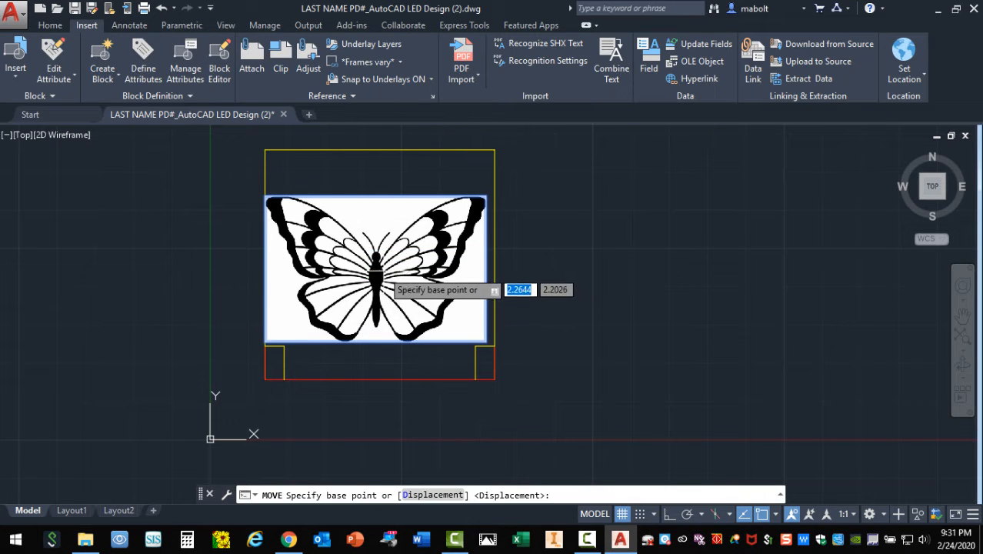
{"action": "left_click", "coordinate": [341, 330]}
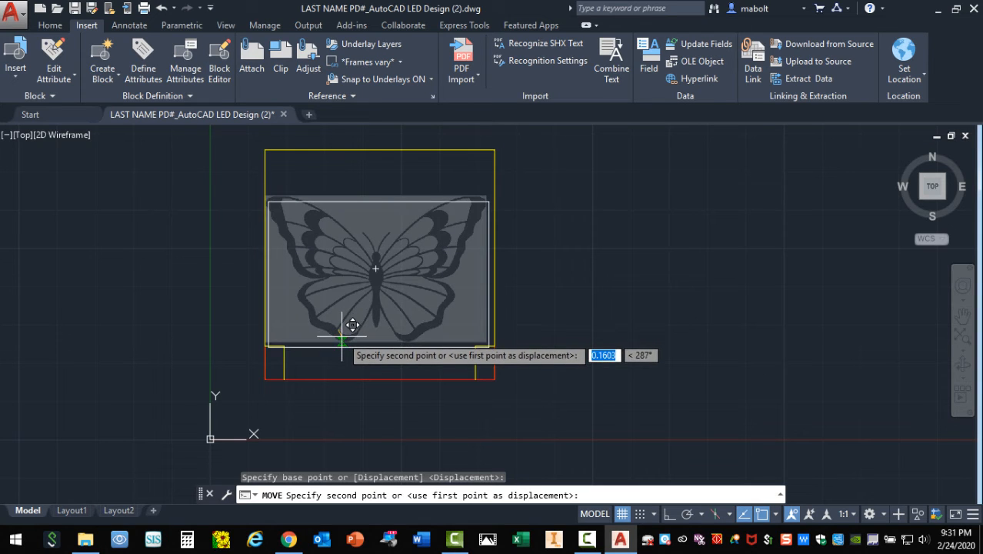
{"action": "left_click", "coordinate": [342, 339]}
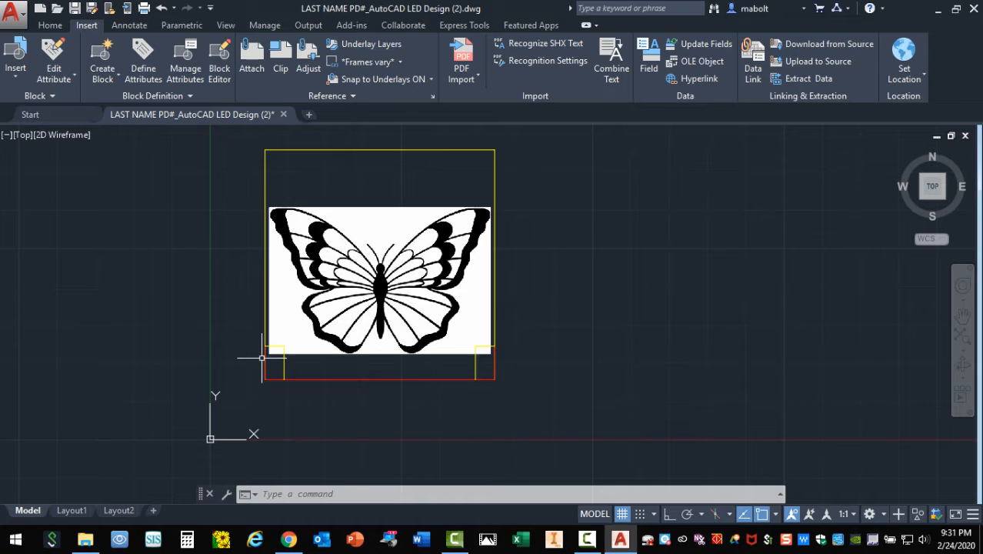
Step: Examine the base area where the image's lower edge overlaps the yellow corner tabs and the red base lines
{"action": "scroll", "coordinate": [263, 361], "scroll_direction": "down", "scroll_amount": 1}
{"action": "scroll", "coordinate": [285, 369], "scroll_direction": "up", "scroll_amount": 3}
{"action": "scroll", "coordinate": [265, 350], "scroll_direction": "up", "scroll_amount": 2}
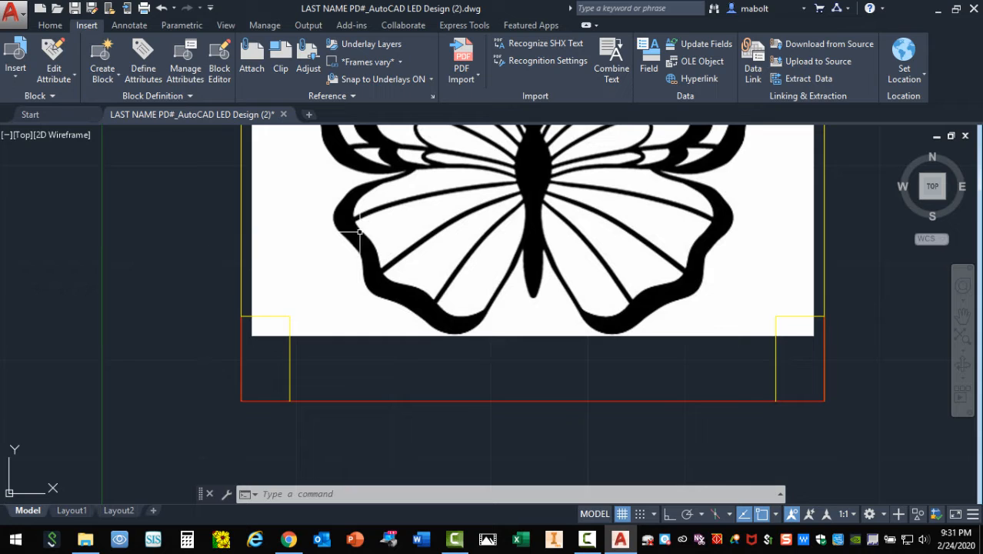
{"action": "scroll", "coordinate": [778, 376], "scroll_direction": "up", "scroll_amount": 1}
{"action": "scroll", "coordinate": [777, 442], "scroll_direction": "down", "scroll_amount": 3}
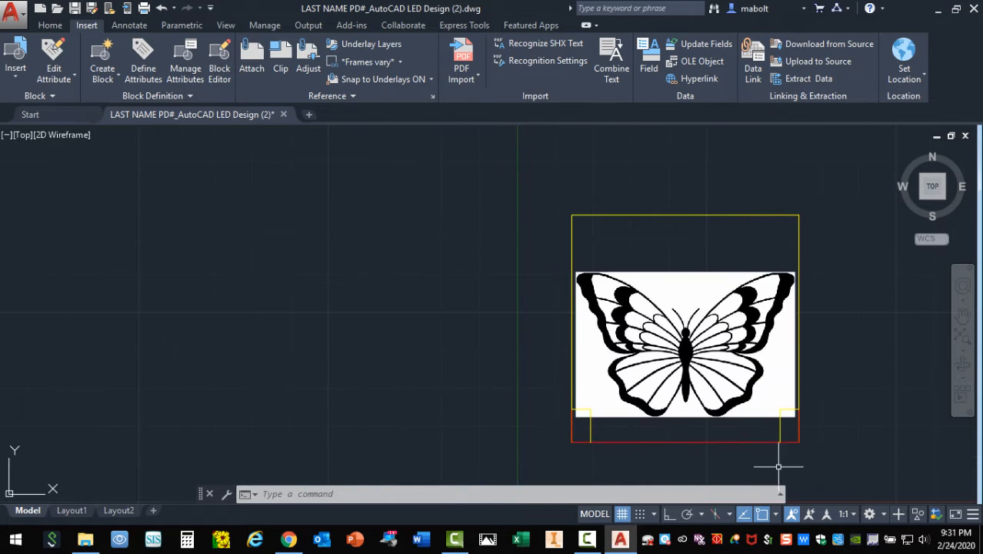
{"action": "scroll", "coordinate": [768, 462], "scroll_direction": "up", "scroll_amount": 1}
{"action": "scroll", "coordinate": [607, 144], "scroll_direction": "down", "scroll_amount": 2}
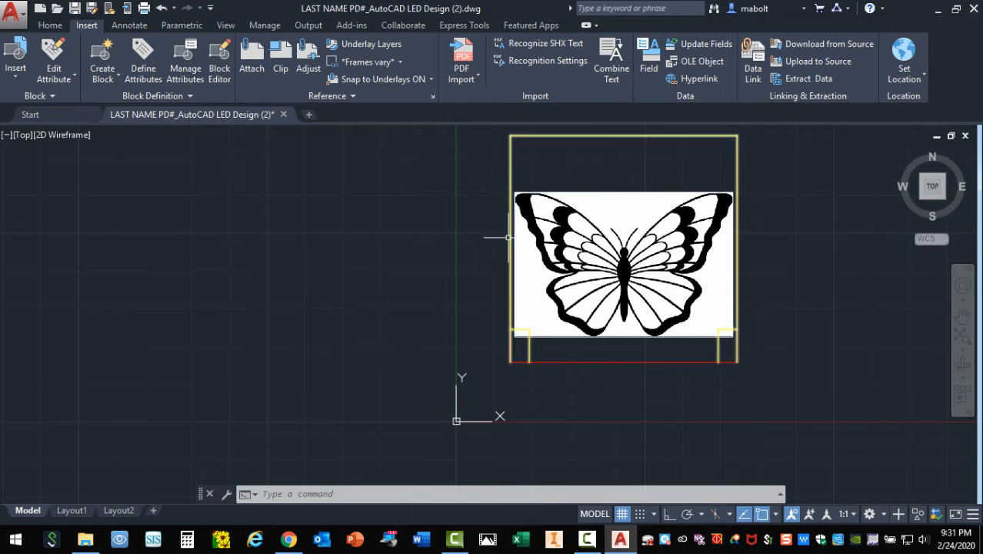
{"action": "scroll", "coordinate": [537, 341], "scroll_direction": "up", "scroll_amount": 4}
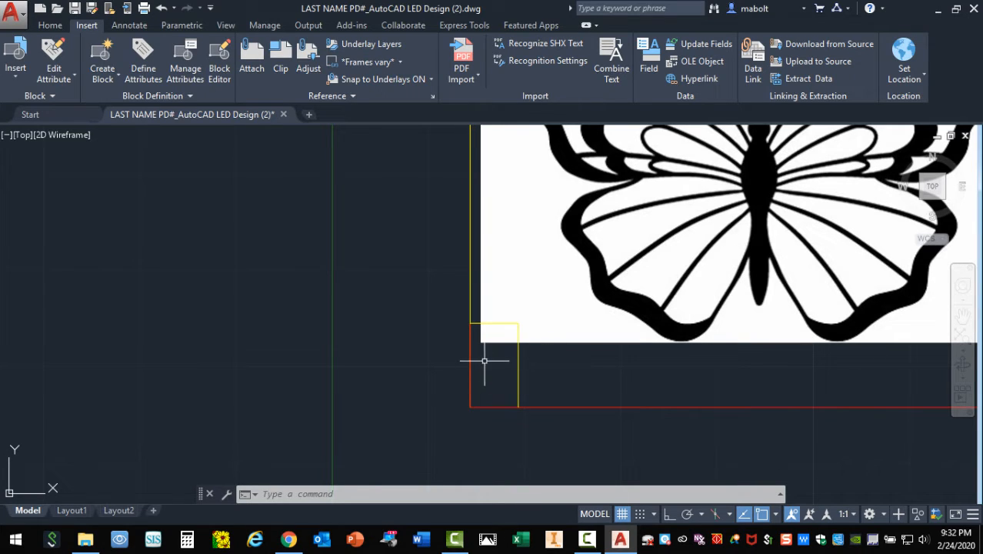
{"action": "scroll", "coordinate": [358, 420], "scroll_direction": "up", "scroll_amount": 2}
{"action": "scroll", "coordinate": [222, 402], "scroll_direction": "down", "scroll_amount": 4}
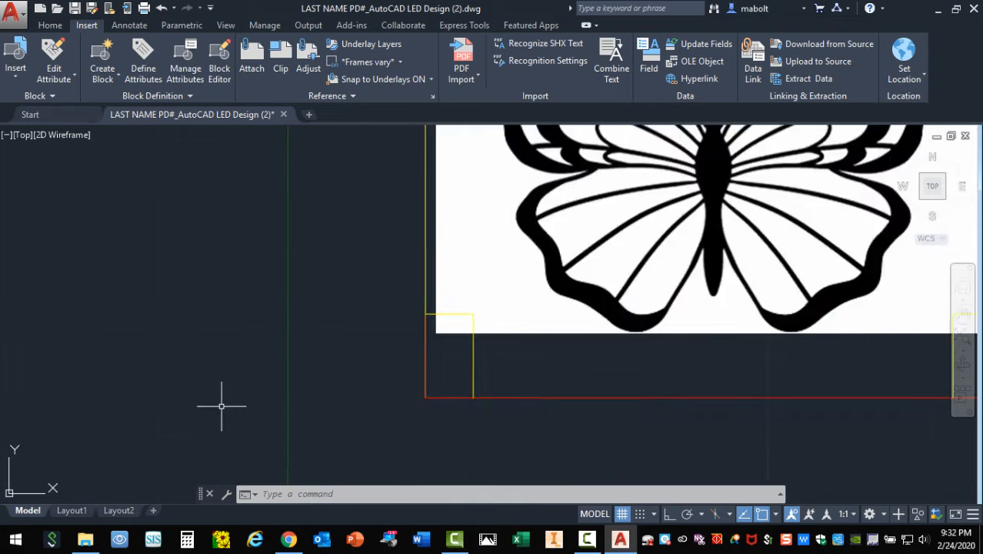
{"action": "scroll", "coordinate": [340, 325], "scroll_direction": "down", "scroll_amount": 2}
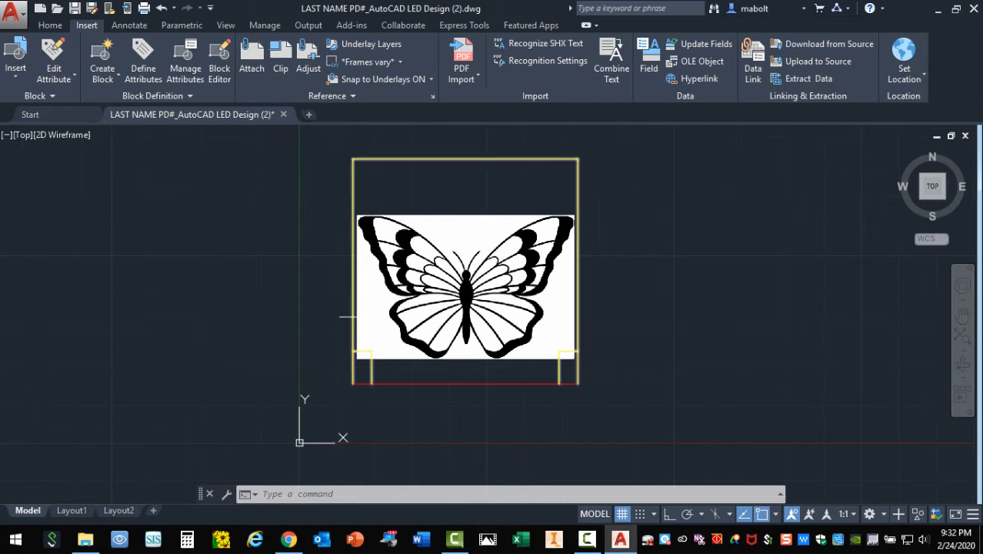
Step: Make OUTLINE_Laser Cut the current layer
{"action": "left_click", "coordinate": [50, 25]}
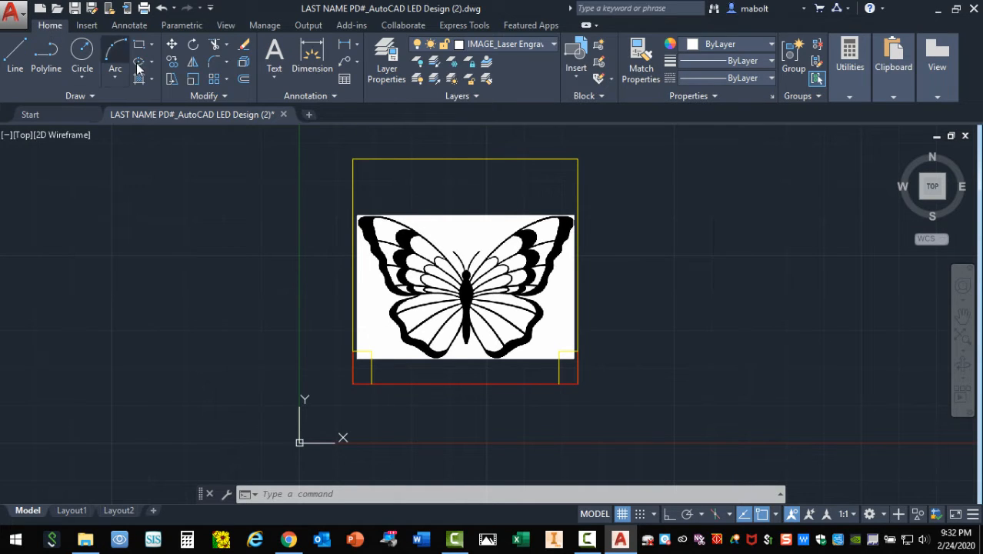
{"action": "left_click", "coordinate": [552, 44]}
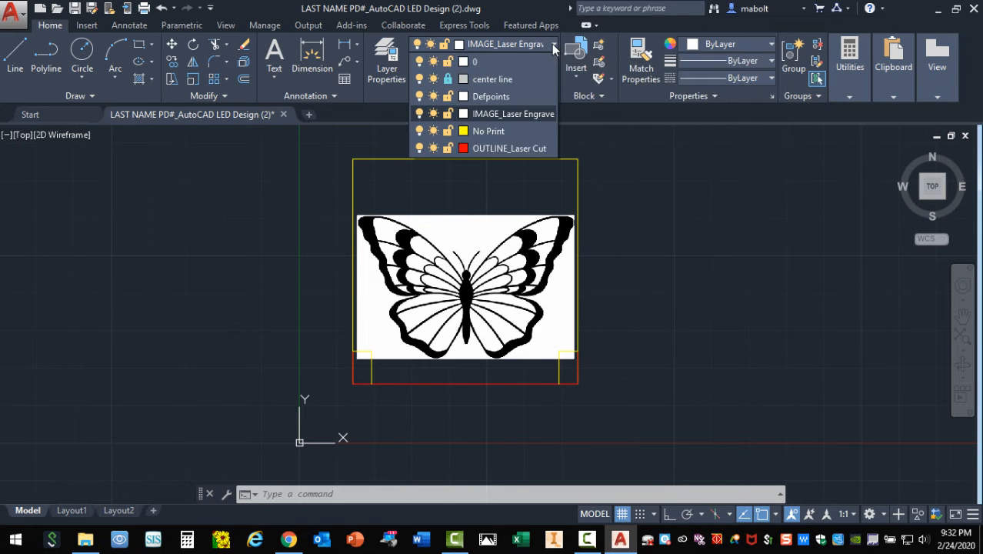
{"action": "left_click", "coordinate": [509, 149]}
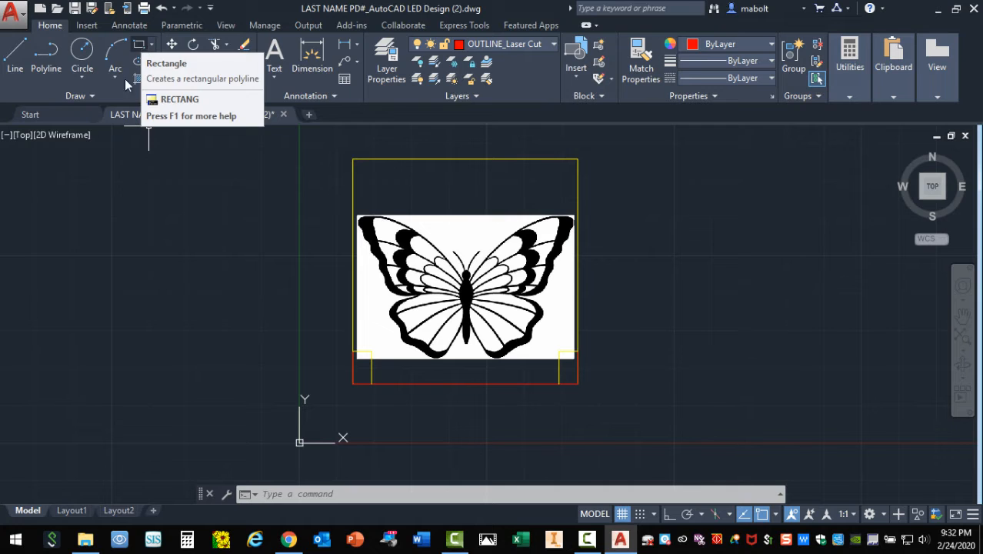
Step: Draw connected lines from the left corner tab's outer upper endpoint around the outside of the butterfly's lower-left wing to the notch between wings
{"action": "left_click", "coordinate": [23, 63]}
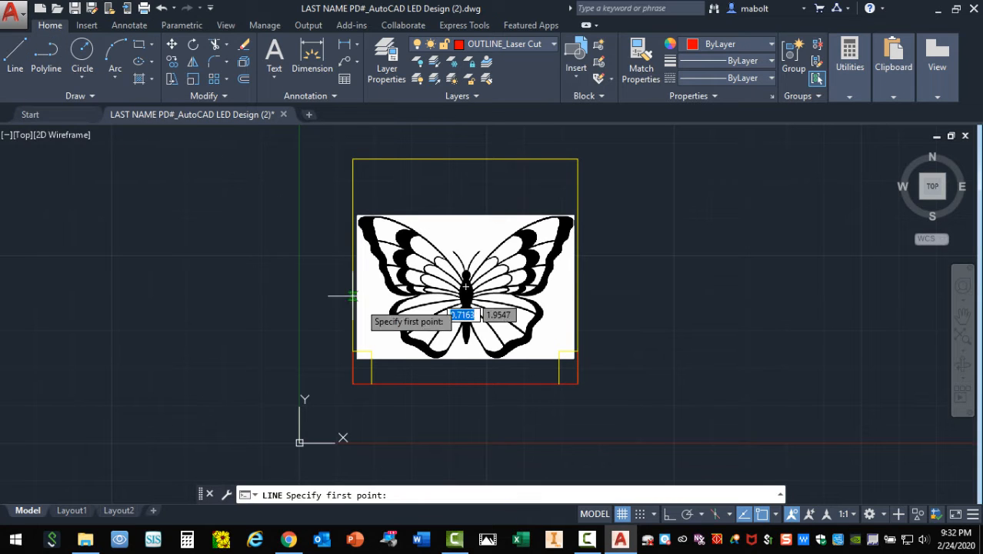
{"action": "scroll", "coordinate": [373, 363], "scroll_direction": "down", "scroll_amount": 2}
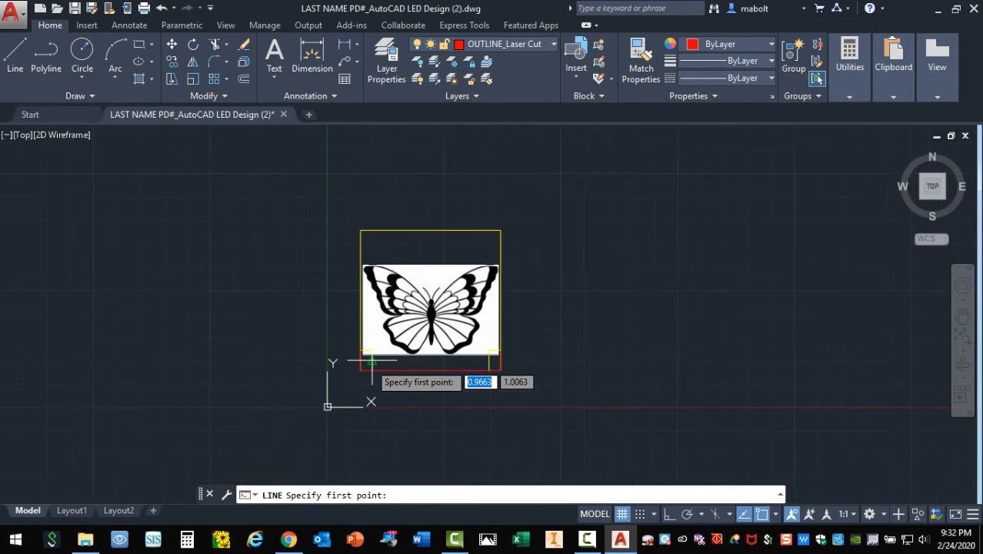
{"action": "scroll", "coordinate": [371, 358], "scroll_direction": "up", "scroll_amount": 4}
{"action": "scroll", "coordinate": [371, 358], "scroll_direction": "up", "scroll_amount": 3}
{"action": "scroll", "coordinate": [365, 346], "scroll_direction": "down", "scroll_amount": 1}
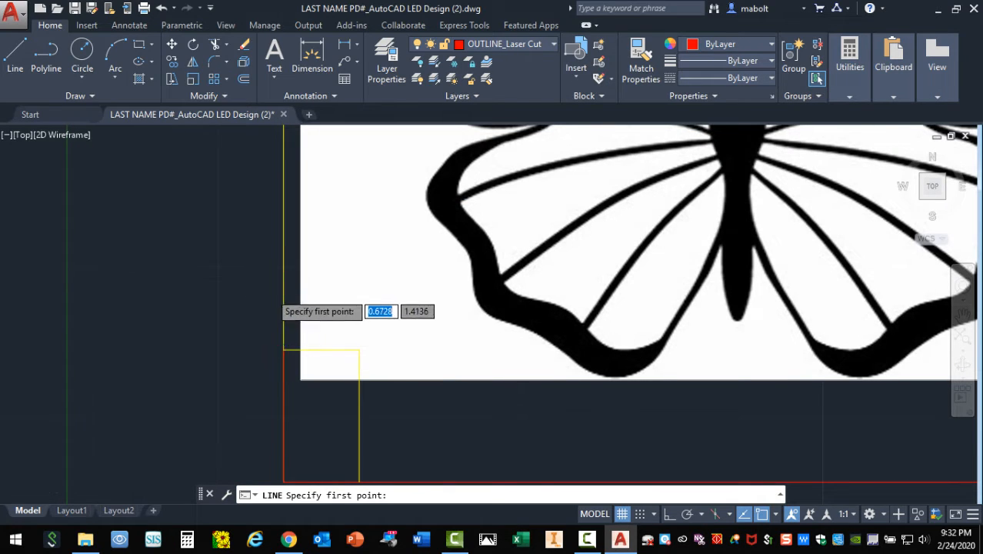
{"action": "scroll", "coordinate": [265, 284], "scroll_direction": "up", "scroll_amount": 3}
{"action": "scroll", "coordinate": [254, 261], "scroll_direction": "down", "scroll_amount": 3}
{"action": "scroll", "coordinate": [230, 256], "scroll_direction": "down", "scroll_amount": 2}
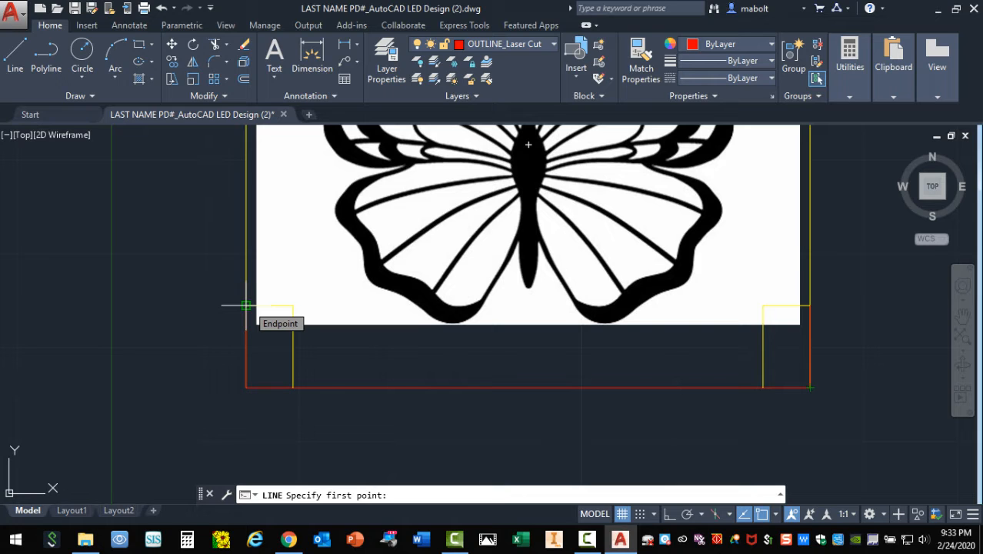
{"action": "scroll", "coordinate": [245, 305], "scroll_direction": "up", "scroll_amount": 2}
{"action": "scroll", "coordinate": [243, 316], "scroll_direction": "down", "scroll_amount": 6}
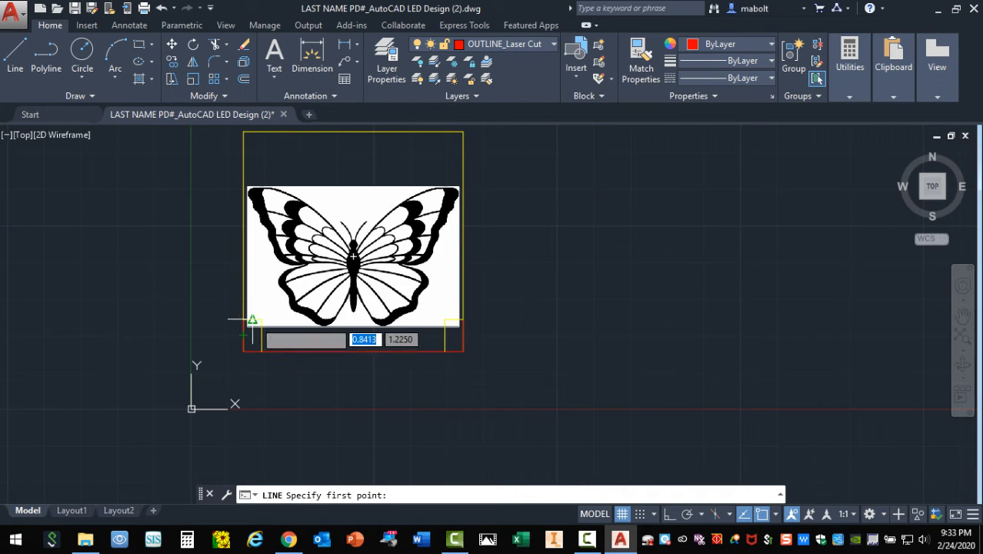
{"action": "scroll", "coordinate": [247, 323], "scroll_direction": "down", "scroll_amount": 4}
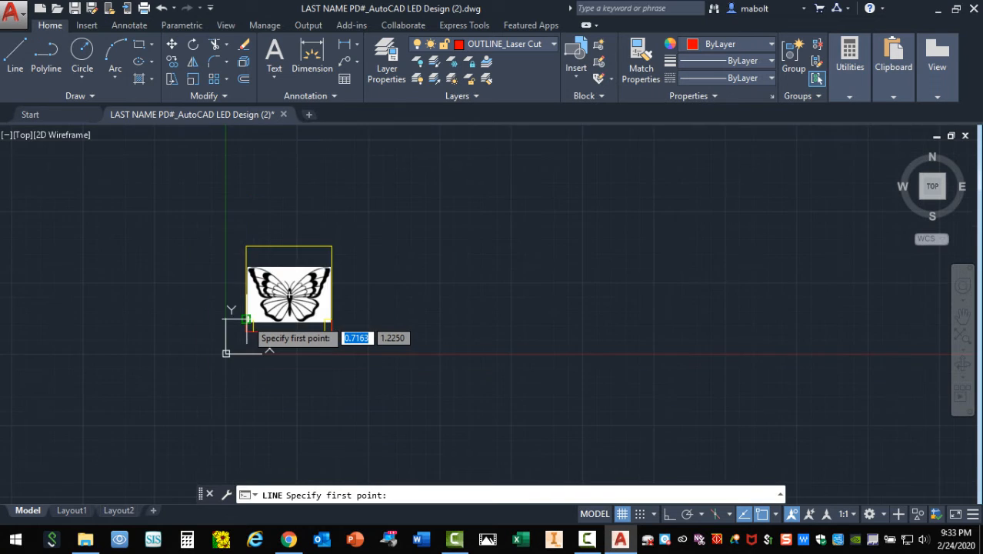
{"action": "scroll", "coordinate": [247, 318], "scroll_direction": "up", "scroll_amount": 8}
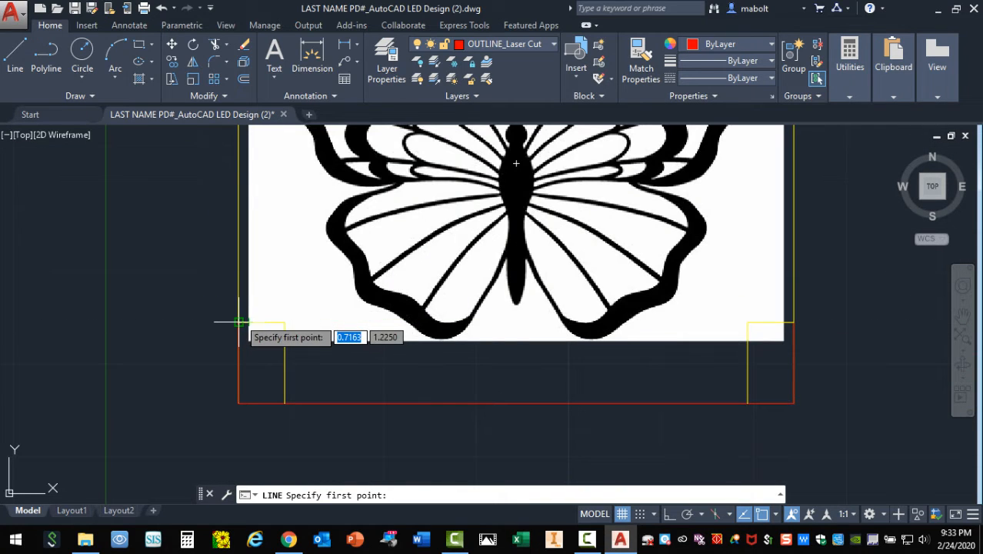
{"action": "left_click", "coordinate": [239, 322]}
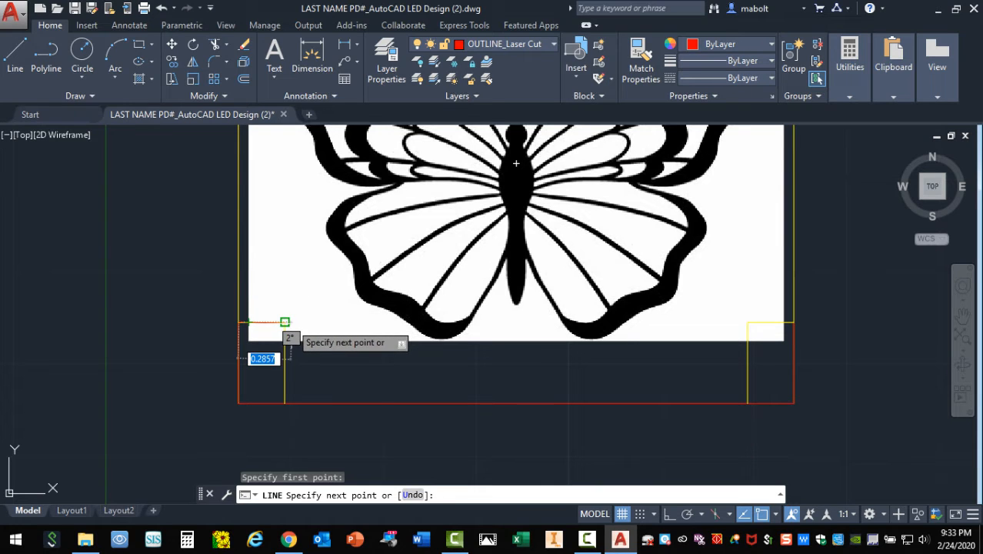
{"action": "left_click", "coordinate": [348, 294]}
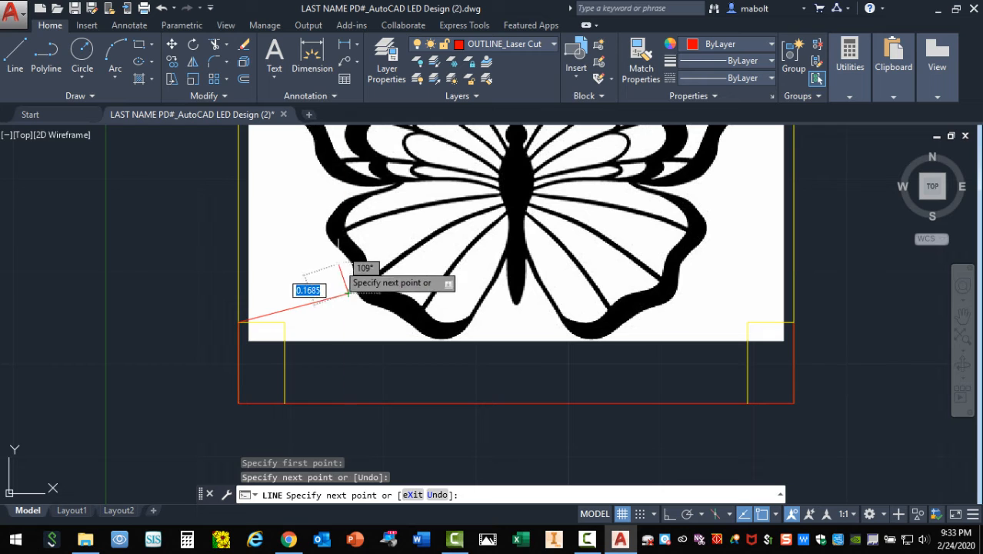
{"action": "left_click", "coordinate": [339, 264]}
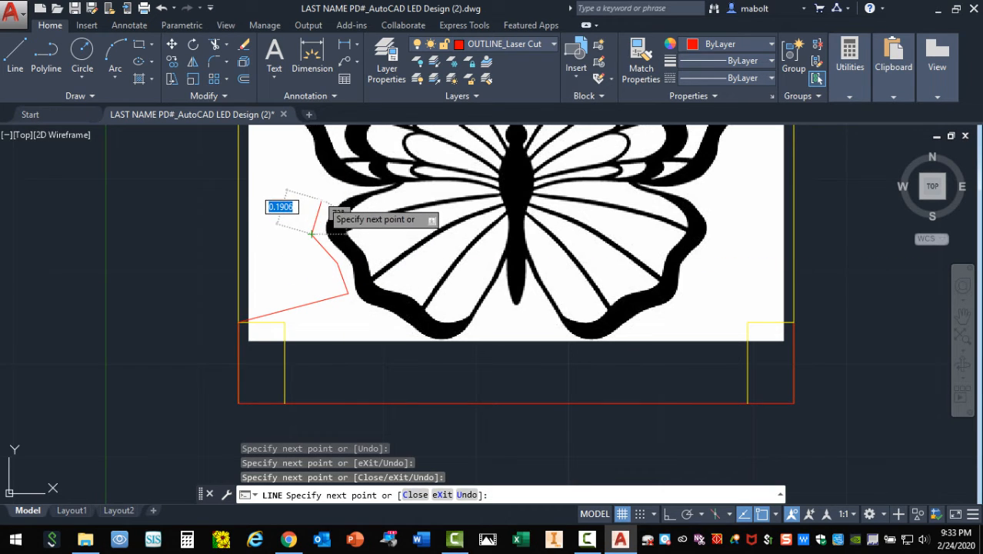
{"action": "left_click", "coordinate": [311, 235]}
{"action": "left_click", "coordinate": [336, 189]}
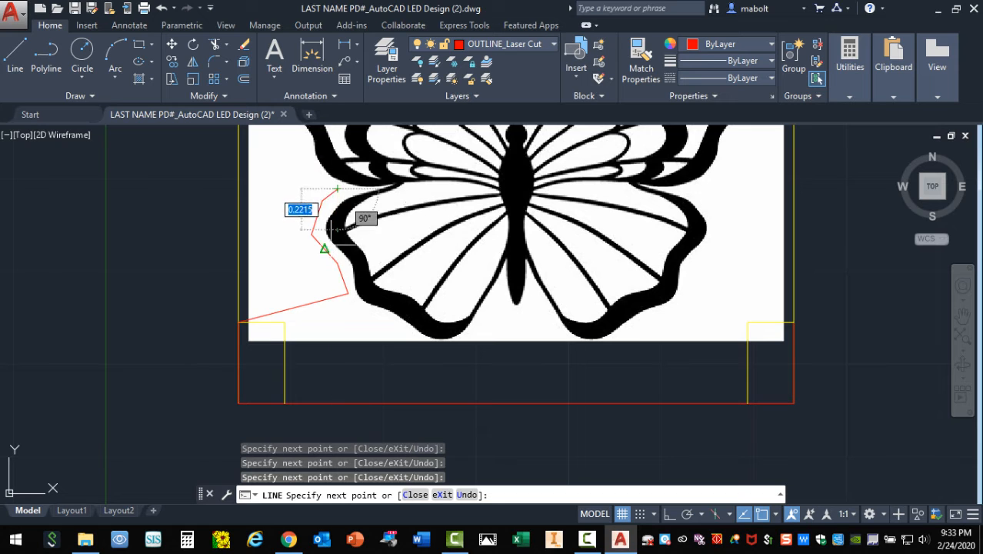
Step: Continue the connected lines up along the outer edge of the upper-left wing to the yellow template's left side beside the wing tip
{"action": "scroll", "coordinate": [325, 283], "scroll_direction": "down", "scroll_amount": 2}
{"action": "scroll", "coordinate": [325, 284], "scroll_direction": "up", "scroll_amount": 4}
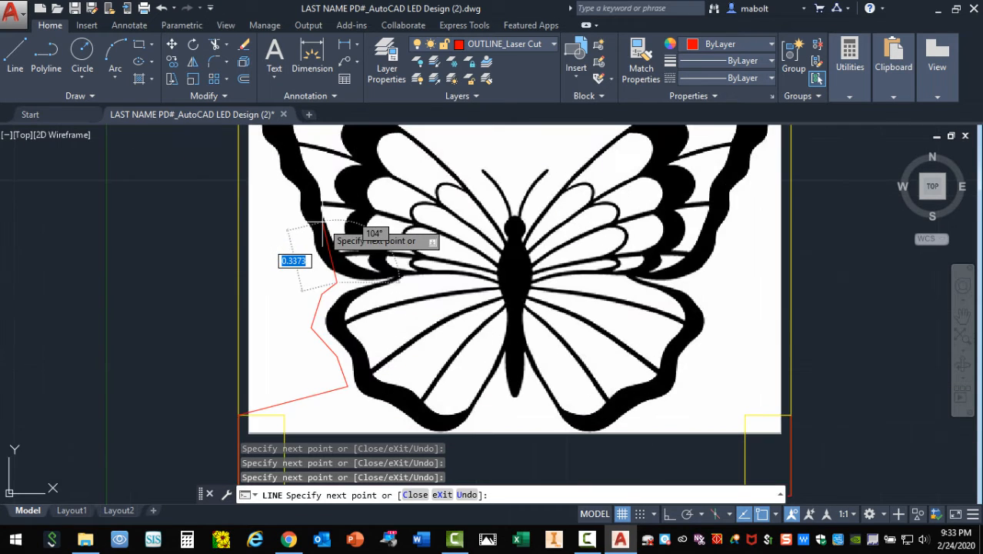
{"action": "left_click", "coordinate": [316, 270]}
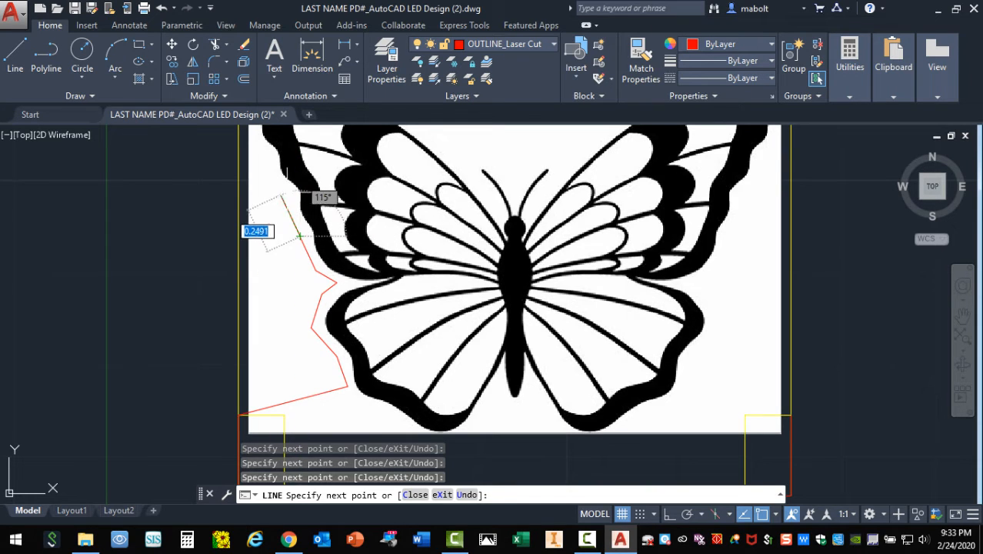
{"action": "scroll", "coordinate": [298, 261], "scroll_direction": "down", "scroll_amount": 4}
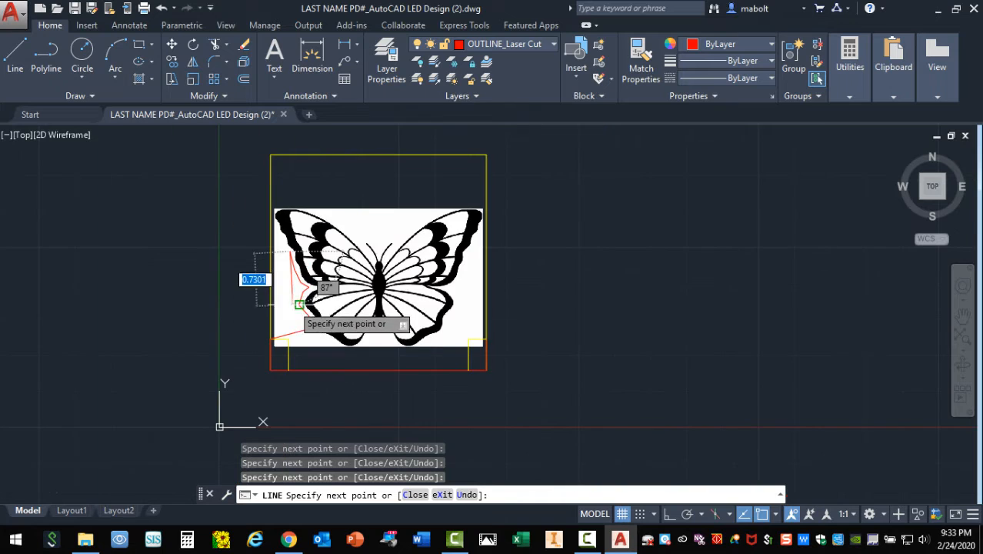
{"action": "scroll", "coordinate": [279, 241], "scroll_direction": "up", "scroll_amount": 5}
{"action": "scroll", "coordinate": [277, 240], "scroll_direction": "up", "scroll_amount": 2}
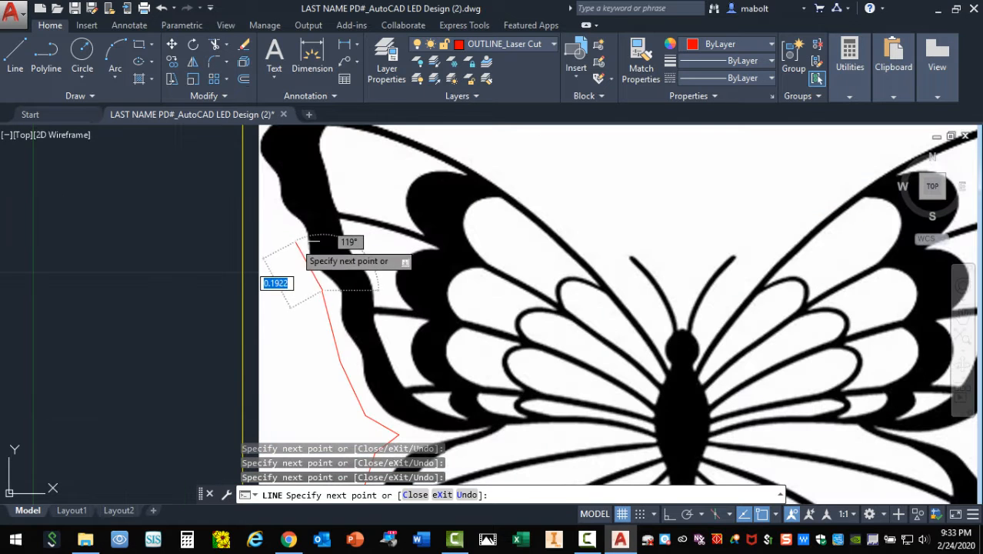
{"action": "left_click", "coordinate": [286, 252]}
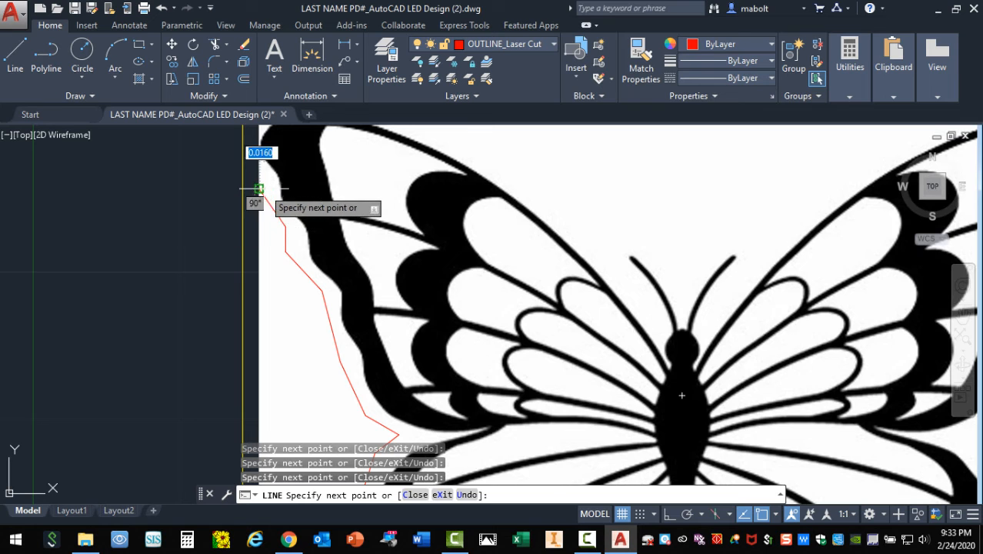
{"action": "scroll", "coordinate": [260, 187], "scroll_direction": "down", "scroll_amount": 4}
{"action": "scroll", "coordinate": [264, 201], "scroll_direction": "up", "scroll_amount": 2}
{"action": "scroll", "coordinate": [266, 211], "scroll_direction": "up", "scroll_amount": 3}
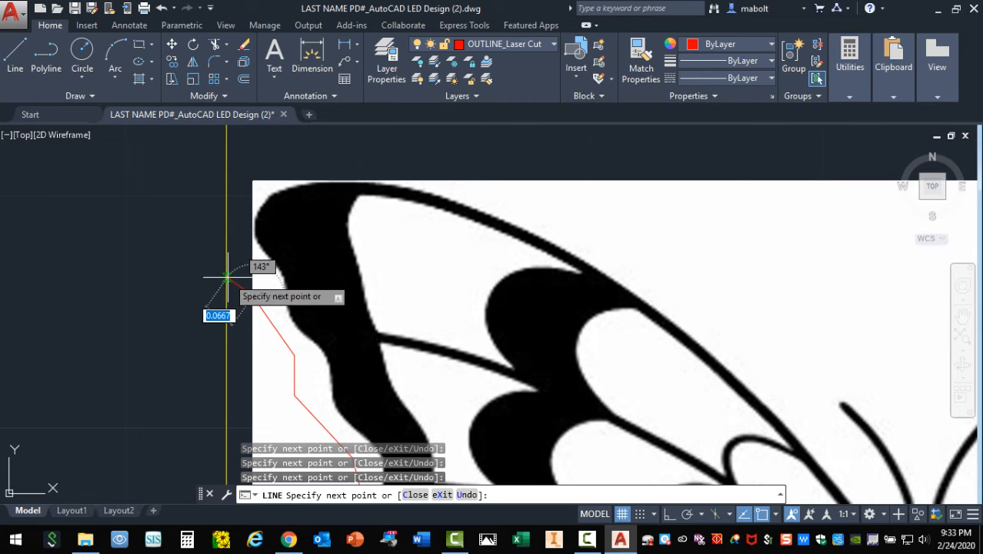
{"action": "left_click", "coordinate": [227, 229]}
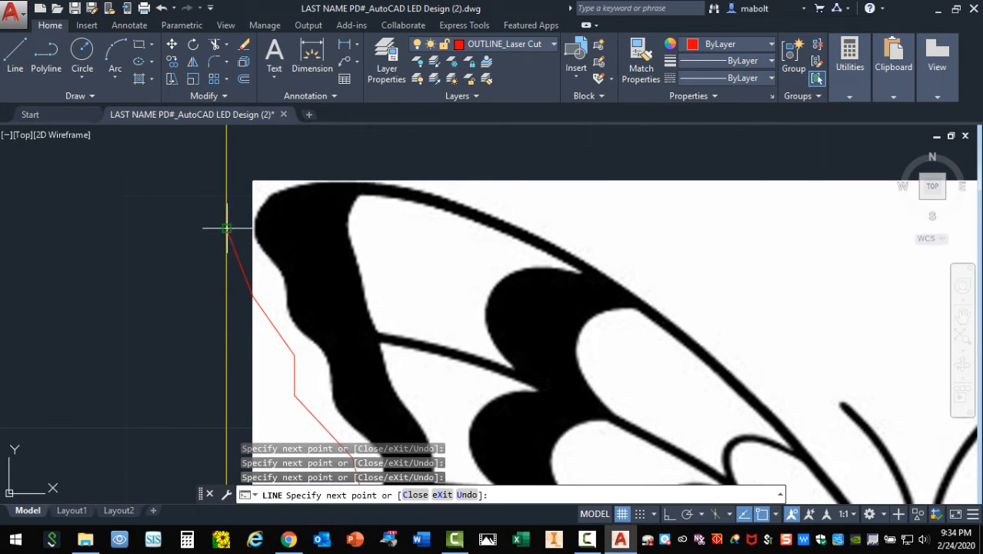
Step: Carry the line outline around the upper-left wing tip and partway down the wing's upper edge, keeping clear of the black artwork
{"action": "left_click", "coordinate": [256, 171]}
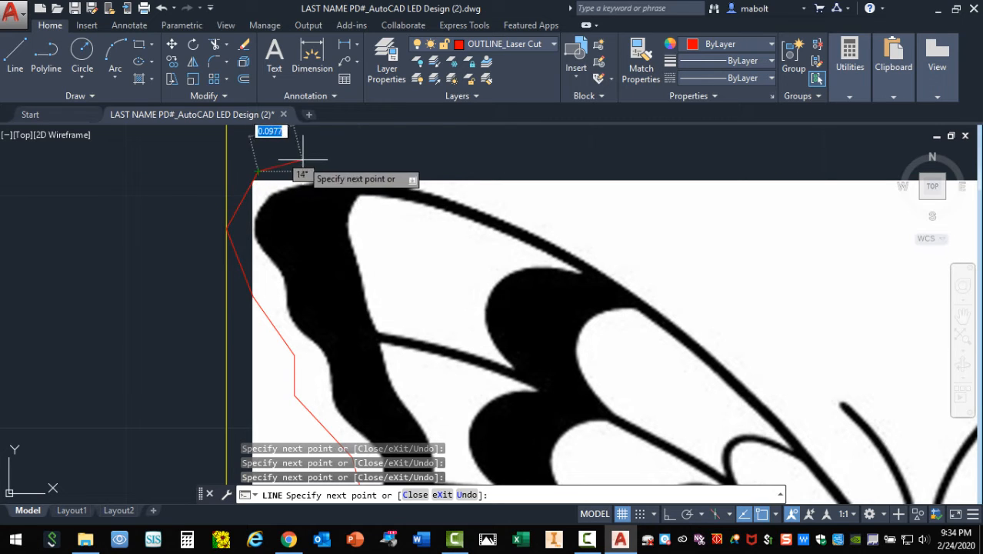
{"action": "left_click", "coordinate": [345, 160]}
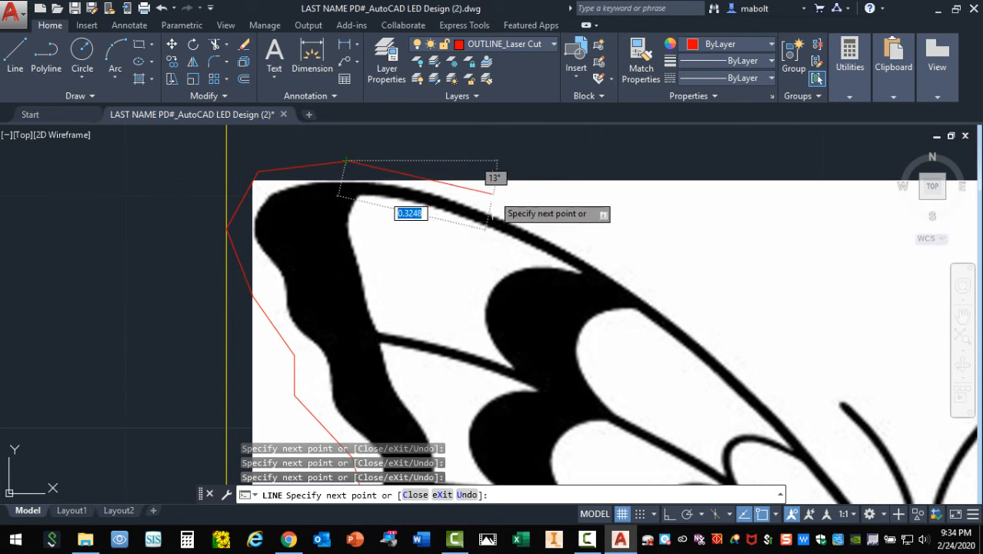
{"action": "left_click", "coordinate": [492, 194]}
{"action": "left_click", "coordinate": [662, 285]}
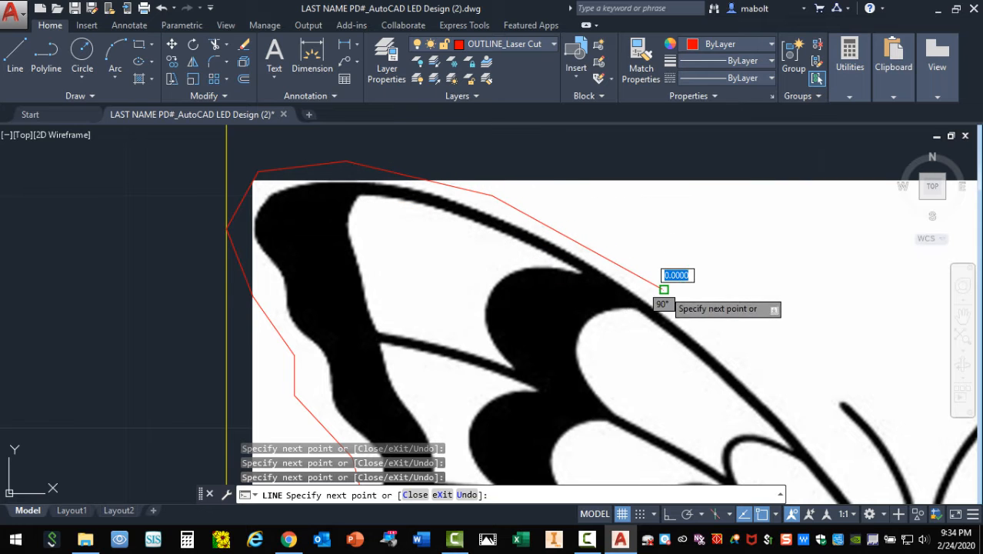
Step: Extend the outline down the wing and around the left antenna, ending it above the head in line with the template's top-edge midpoint
{"action": "scroll", "coordinate": [442, 307], "scroll_direction": "up", "scroll_amount": 2}
{"action": "scroll", "coordinate": [262, 331], "scroll_direction": "down", "scroll_amount": 4}
{"action": "scroll", "coordinate": [198, 336], "scroll_direction": "down", "scroll_amount": 2}
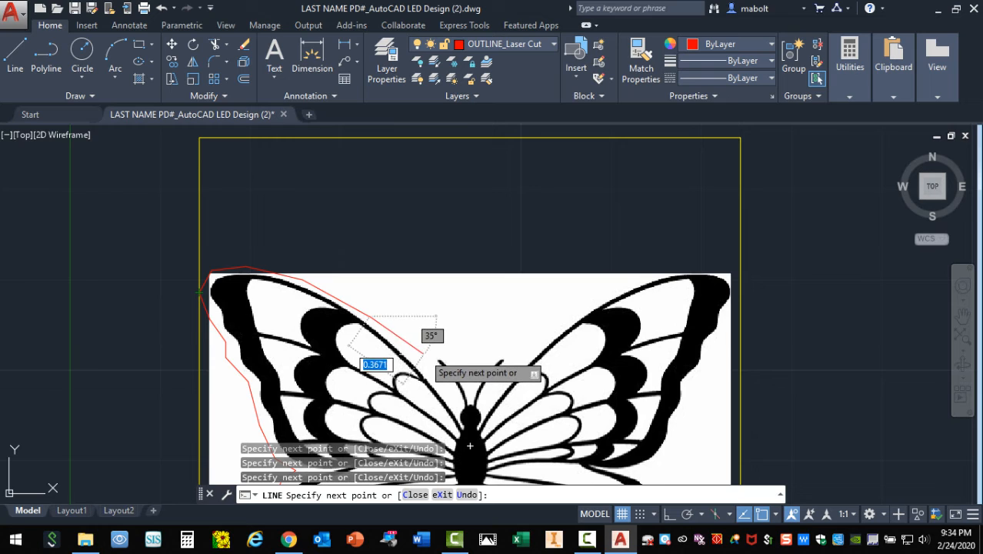
{"action": "left_click", "coordinate": [406, 345]}
{"action": "left_click", "coordinate": [419, 355]}
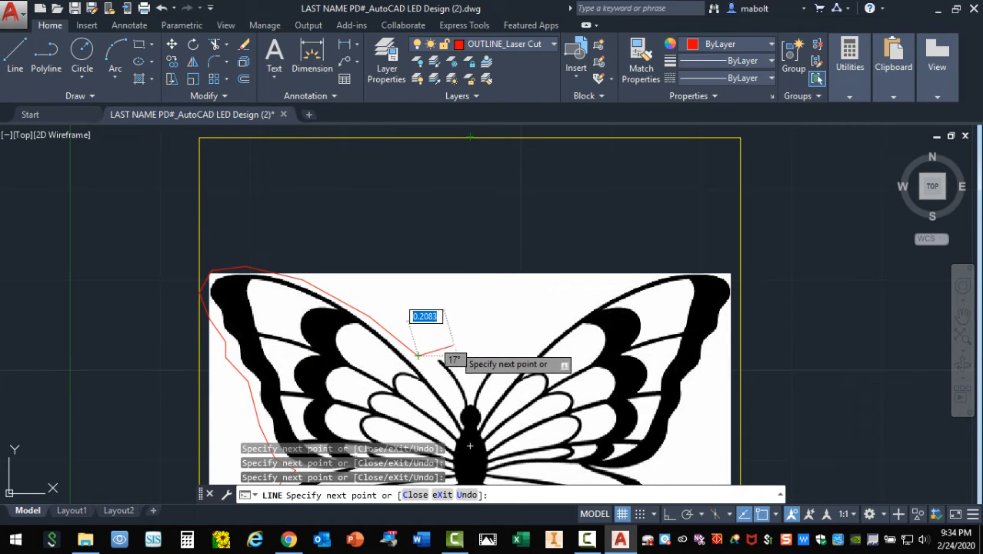
{"action": "left_click", "coordinate": [454, 345]}
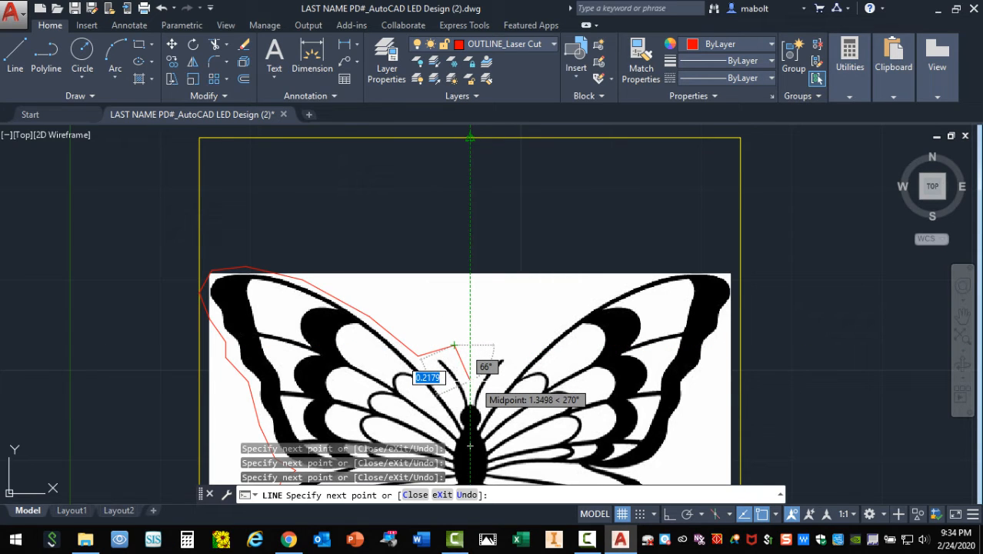
{"action": "left_click", "coordinate": [469, 378]}
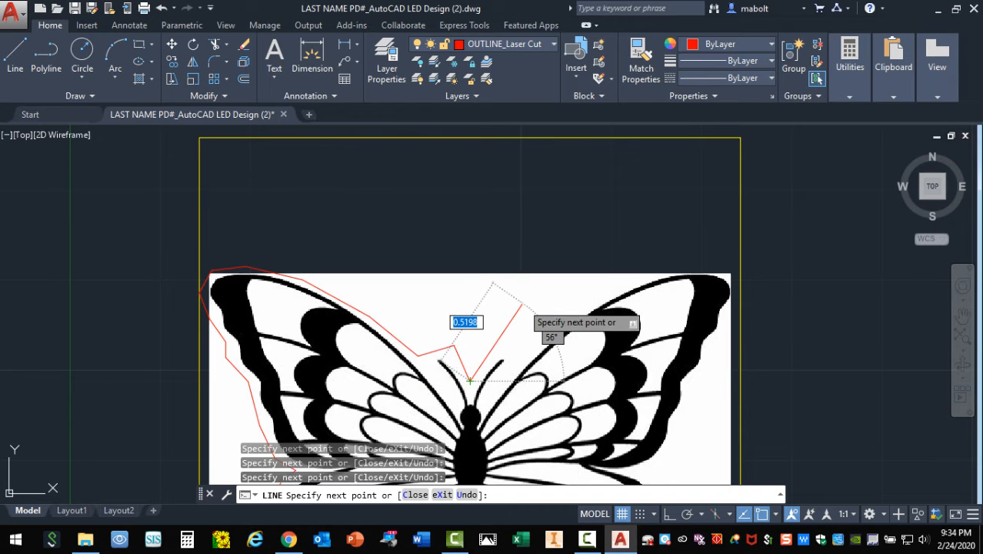
{"action": "key", "text": "Escape"}
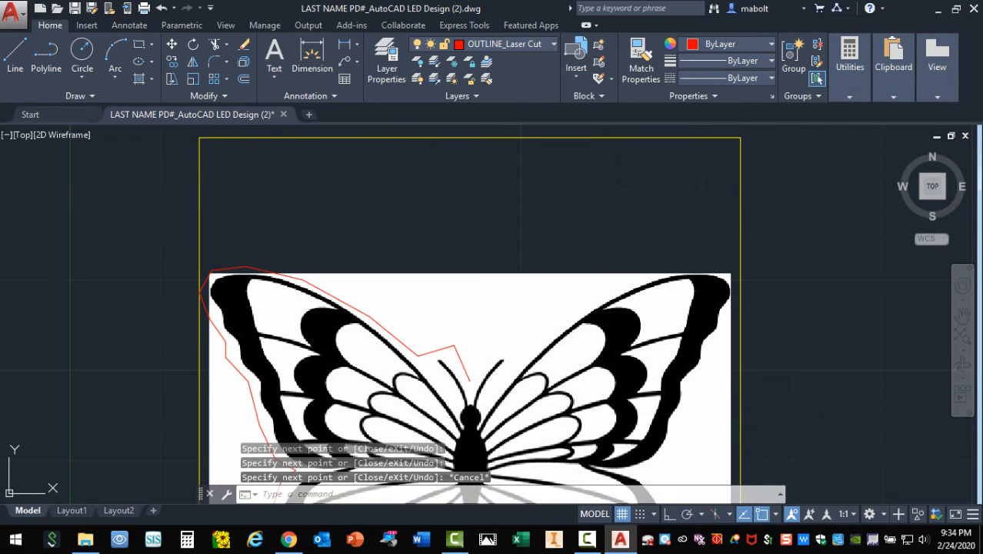
Step: Mirror the window-selected left outline about the vertical line from its endpoint above the head to the red bottom edge's midpoint, keeping the source objects
{"action": "scroll", "coordinate": [638, 200], "scroll_direction": "up", "scroll_amount": 2}
{"action": "scroll", "coordinate": [626, 184], "scroll_direction": "down", "scroll_amount": 4}
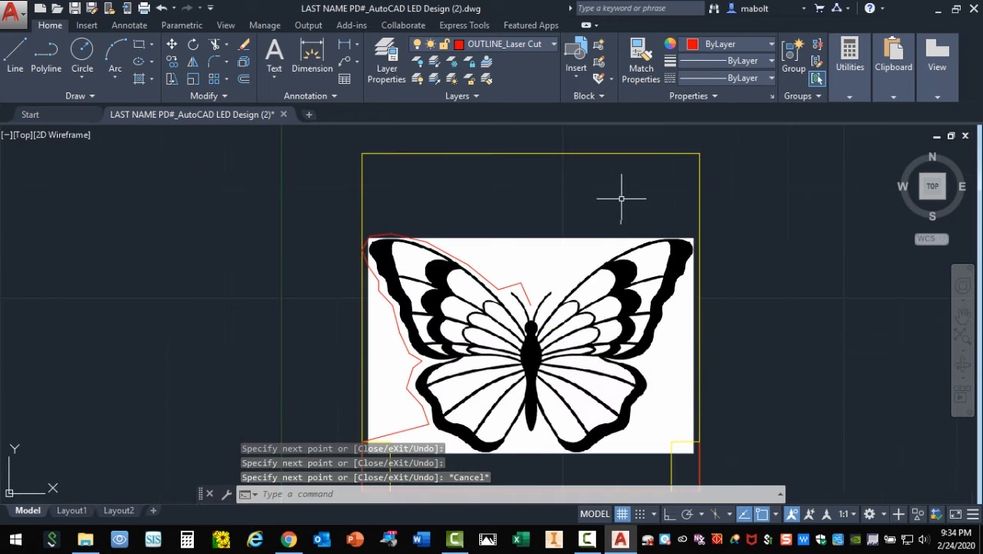
{"action": "scroll", "coordinate": [446, 344], "scroll_direction": "down", "scroll_amount": 2}
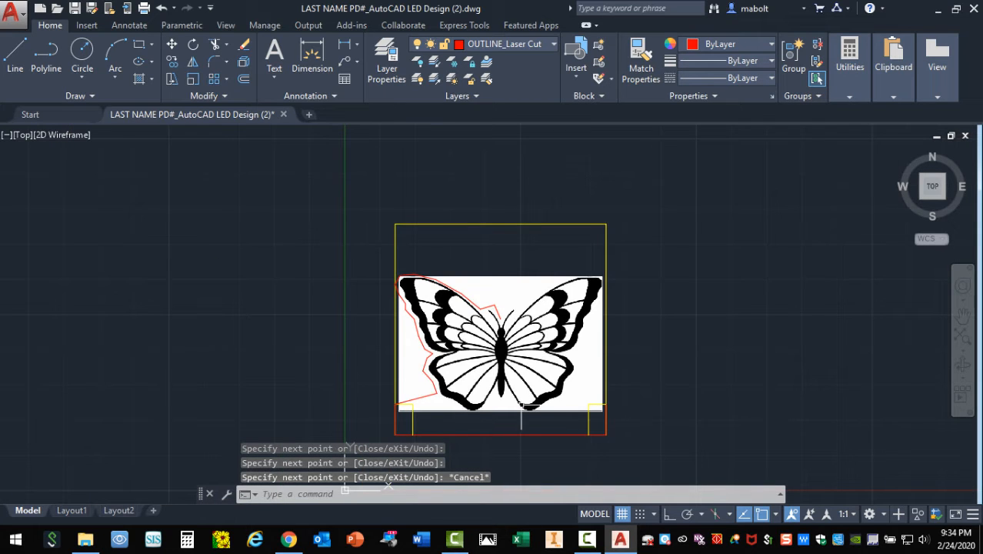
{"action": "scroll", "coordinate": [521, 405], "scroll_direction": "up", "scroll_amount": 2}
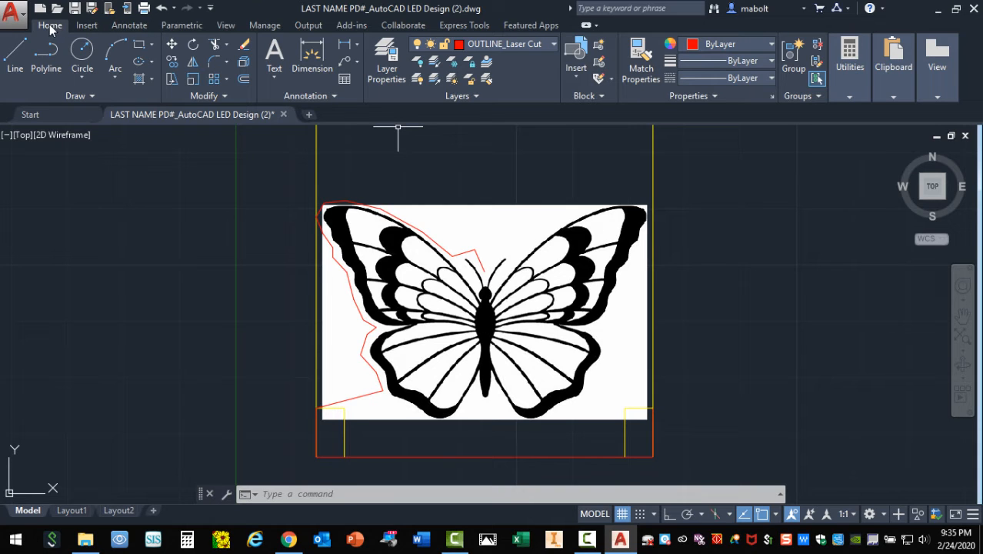
{"action": "left_click", "coordinate": [191, 63]}
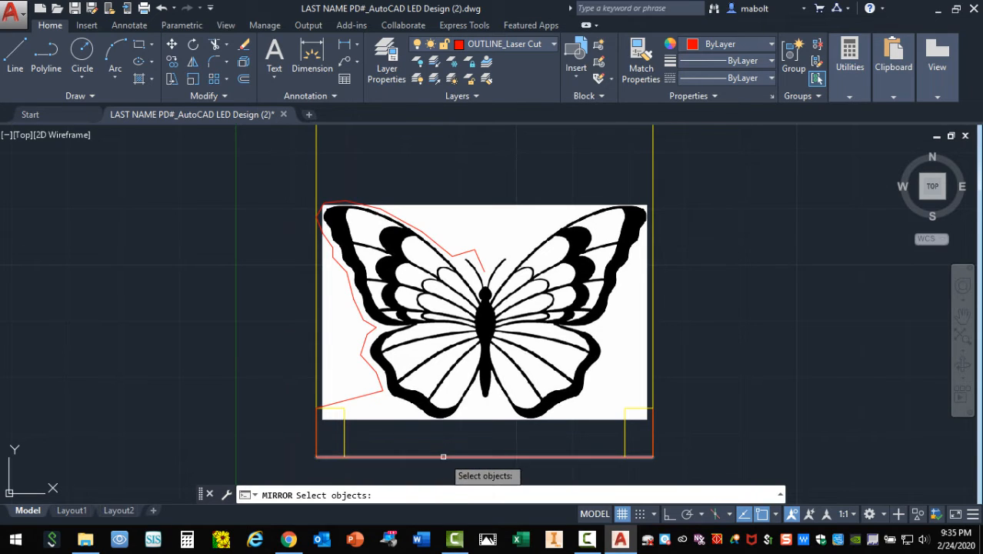
{"action": "left_click", "coordinate": [653, 427]}
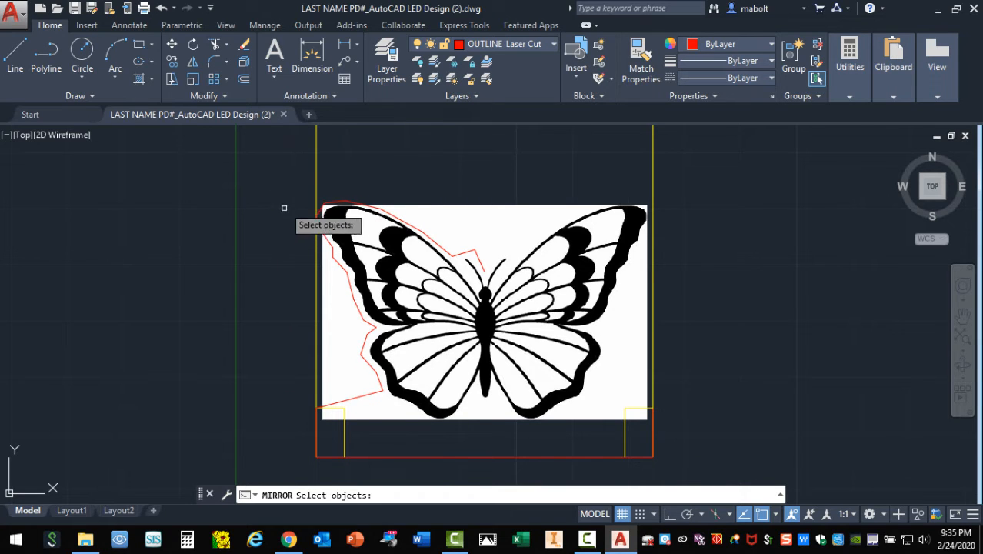
{"action": "scroll", "coordinate": [315, 269], "scroll_direction": "up", "scroll_amount": 2}
{"action": "scroll", "coordinate": [322, 330], "scroll_direction": "down", "scroll_amount": 4}
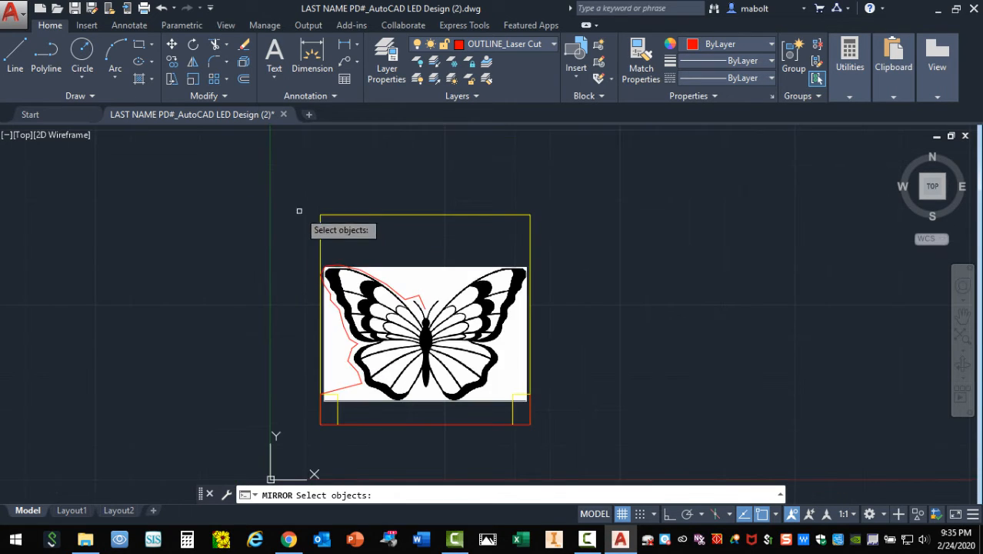
{"action": "left_click", "coordinate": [290, 187]}
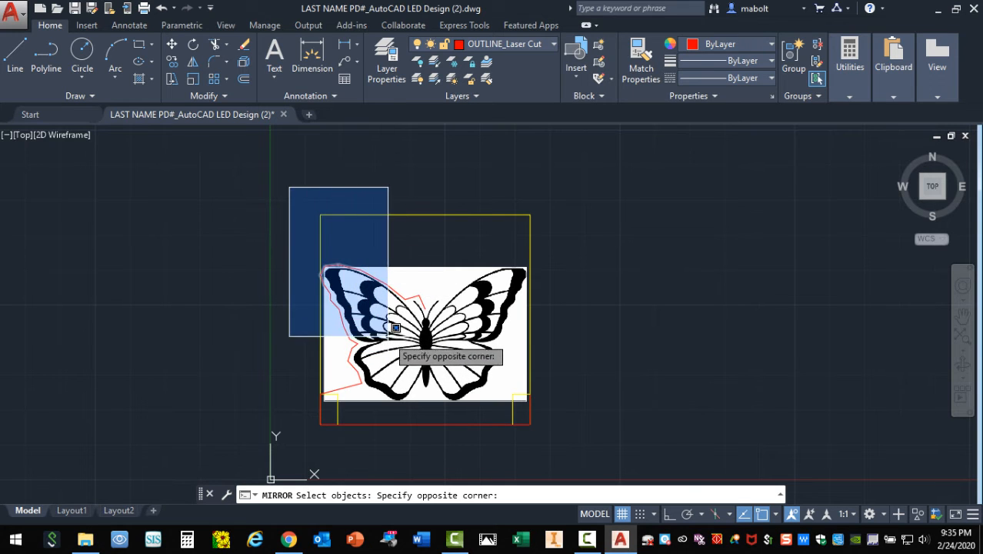
{"action": "scroll", "coordinate": [440, 394], "scroll_direction": "down", "scroll_amount": 1}
{"action": "scroll", "coordinate": [440, 394], "scroll_direction": "up", "scroll_amount": 2}
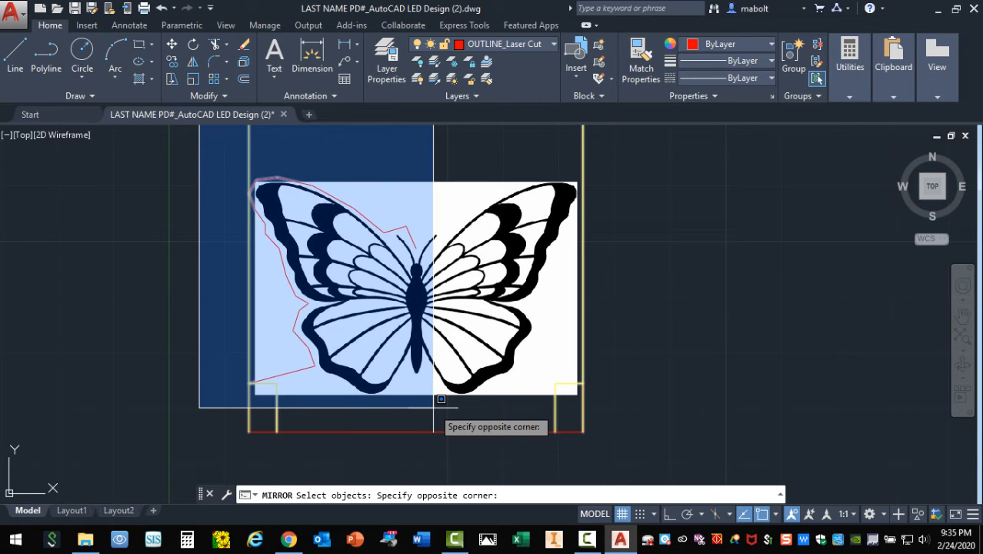
{"action": "left_click", "coordinate": [440, 399]}
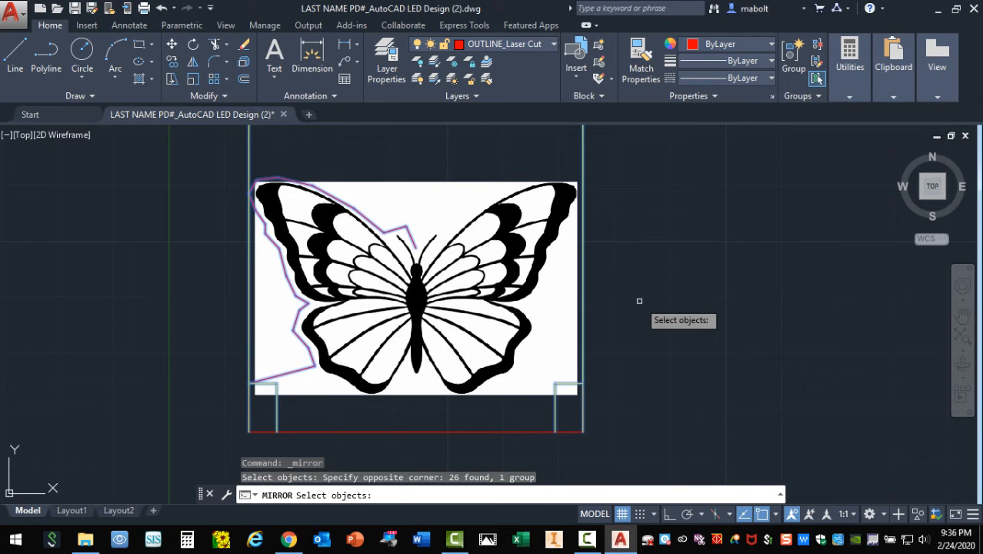
{"action": "key", "text": "Return"}
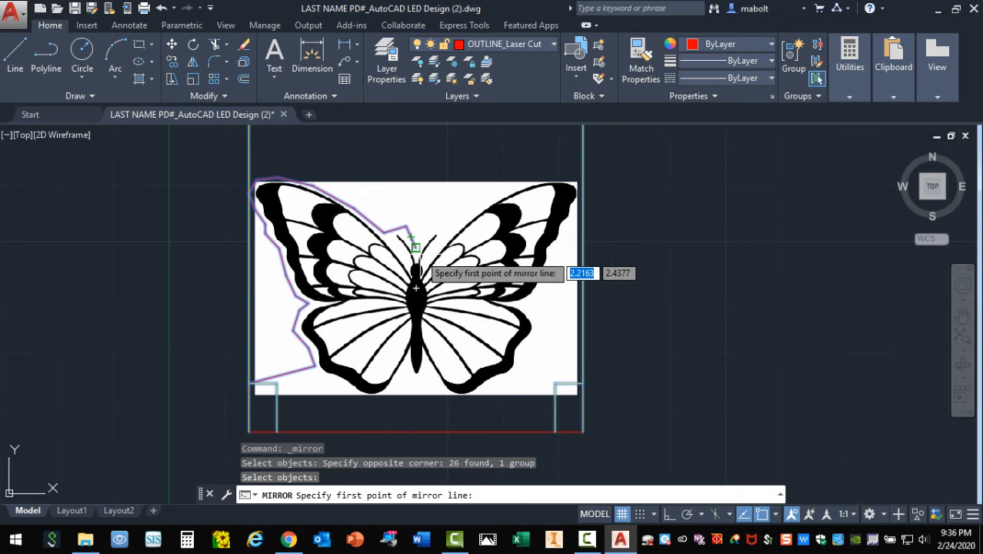
{"action": "scroll", "coordinate": [415, 288], "scroll_direction": "down", "scroll_amount": 4}
{"action": "scroll", "coordinate": [408, 281], "scroll_direction": "up", "scroll_amount": 10}
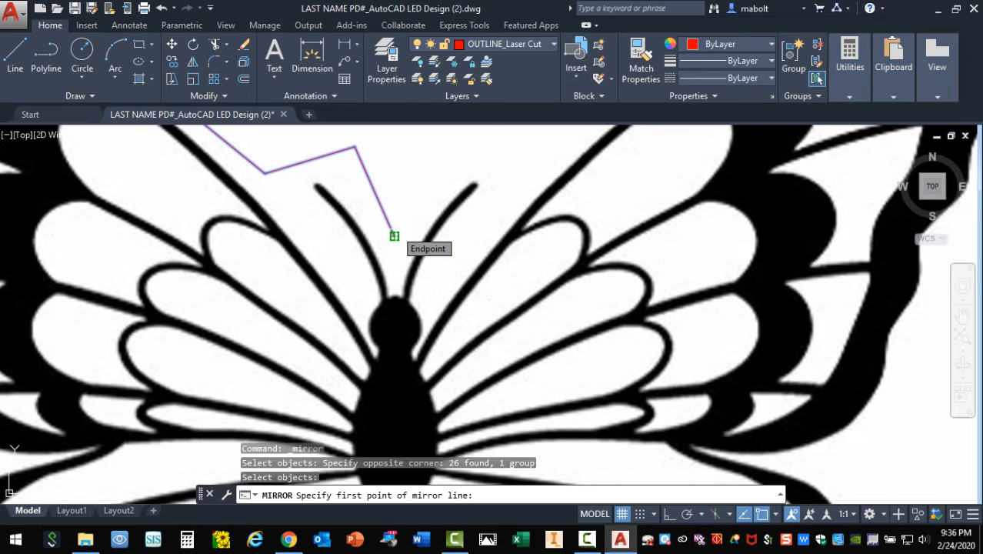
{"action": "scroll", "coordinate": [391, 231], "scroll_direction": "down", "scroll_amount": 6}
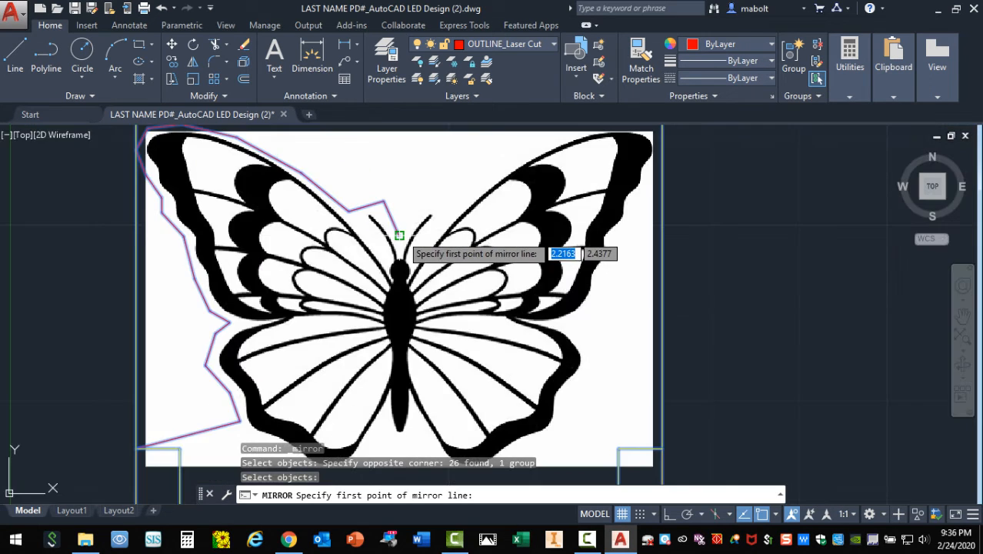
{"action": "scroll", "coordinate": [399, 234], "scroll_direction": "down", "scroll_amount": 2}
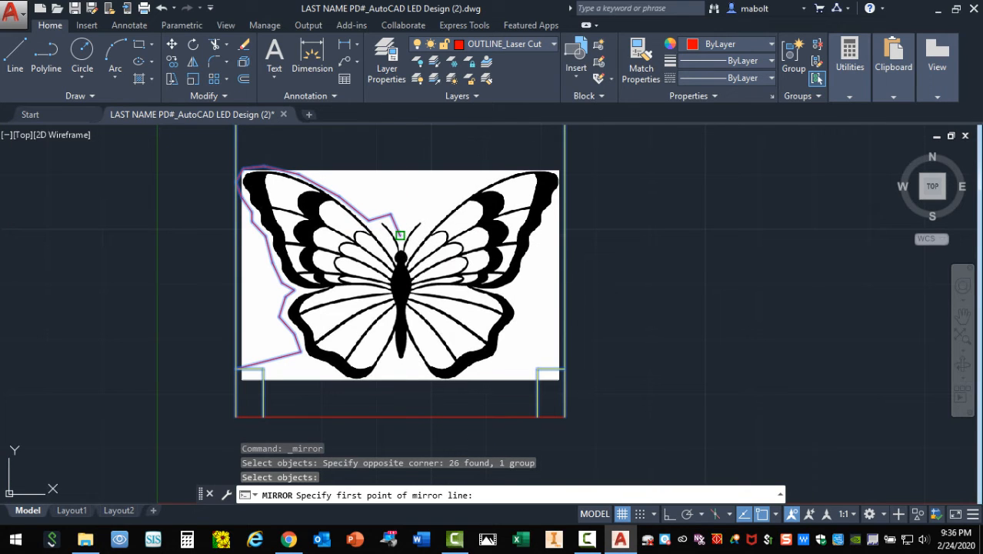
{"action": "left_click", "coordinate": [399, 235]}
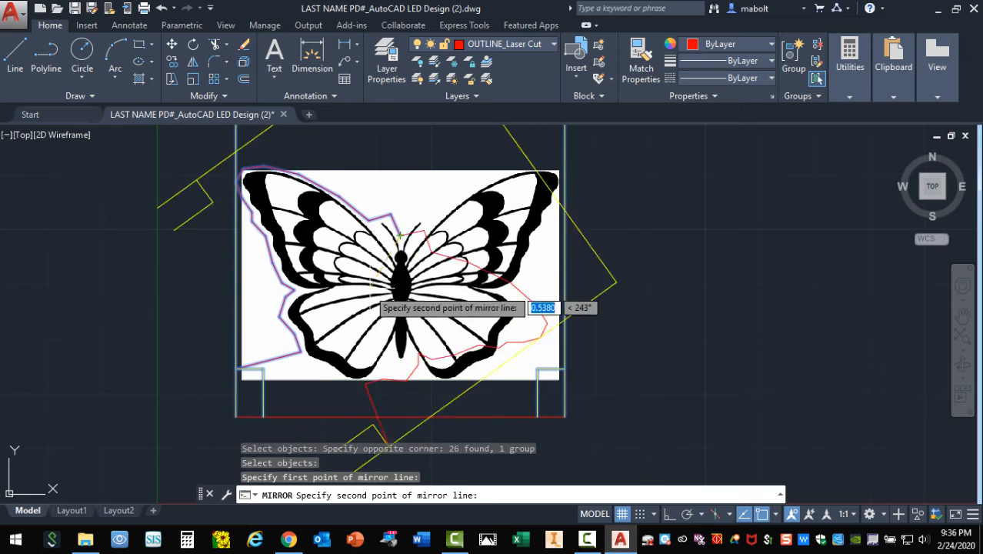
{"action": "scroll", "coordinate": [375, 308], "scroll_direction": "down", "scroll_amount": 2}
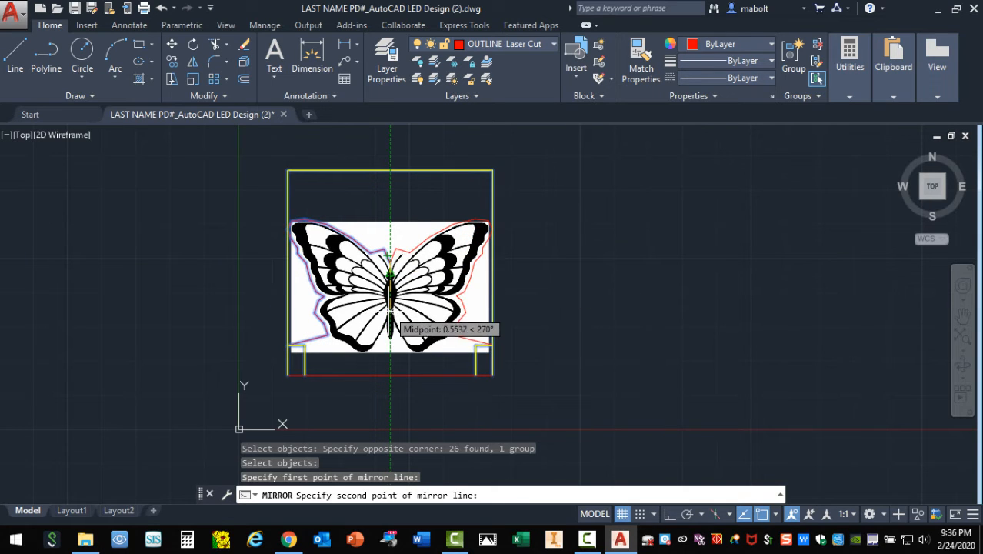
{"action": "scroll", "coordinate": [391, 371], "scroll_direction": "up", "scroll_amount": 2}
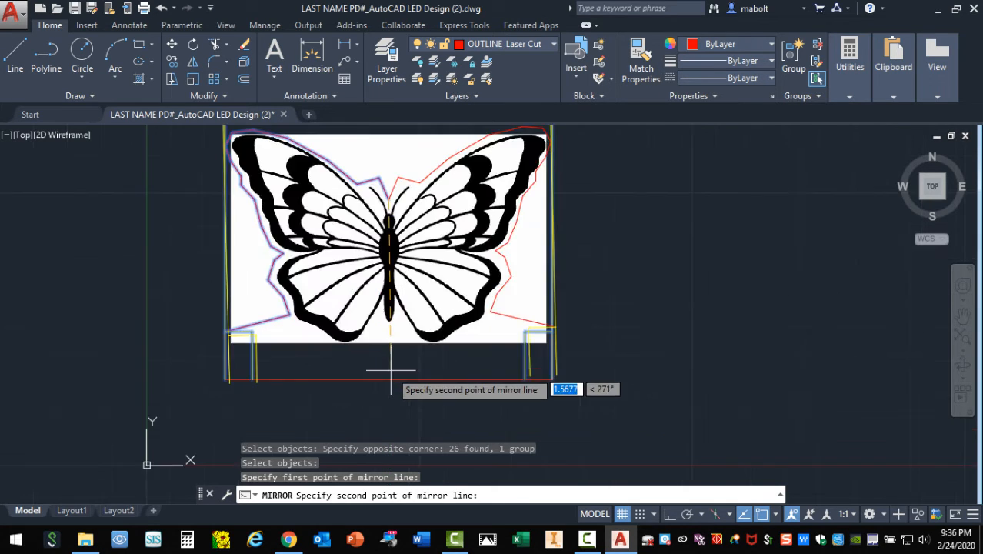
{"action": "scroll", "coordinate": [391, 371], "scroll_direction": "up", "scroll_amount": 2}
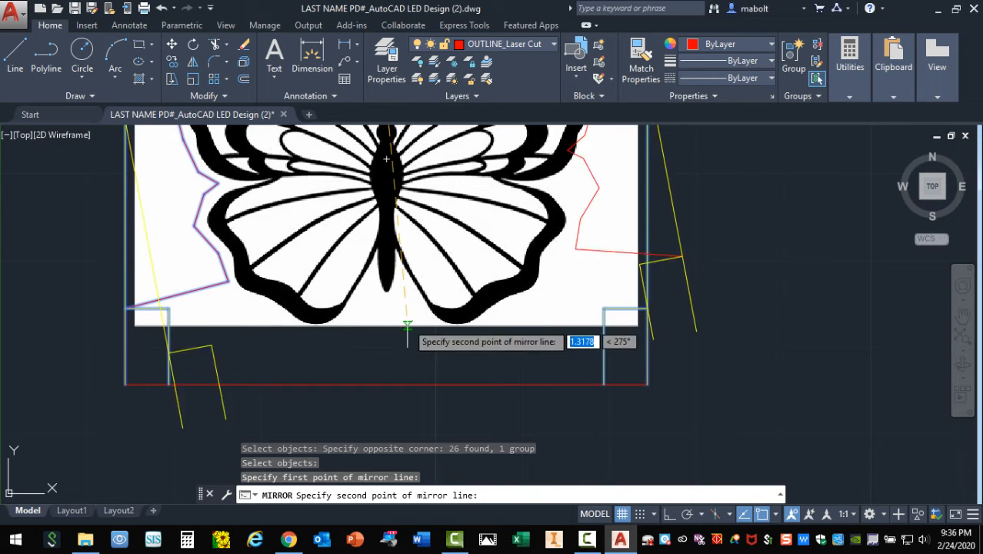
{"action": "left_click", "coordinate": [386, 385]}
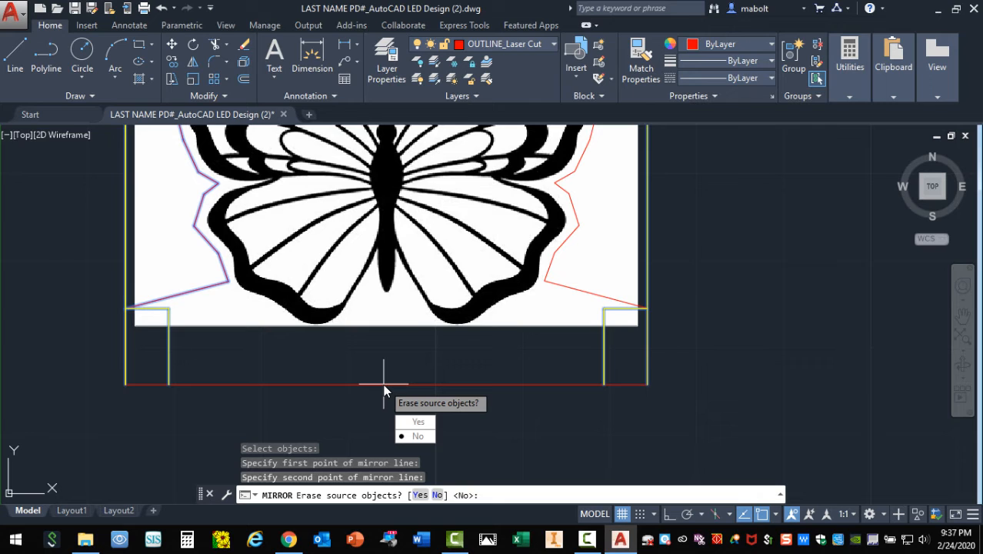
{"action": "scroll", "coordinate": [383, 384], "scroll_direction": "up", "scroll_amount": 2}
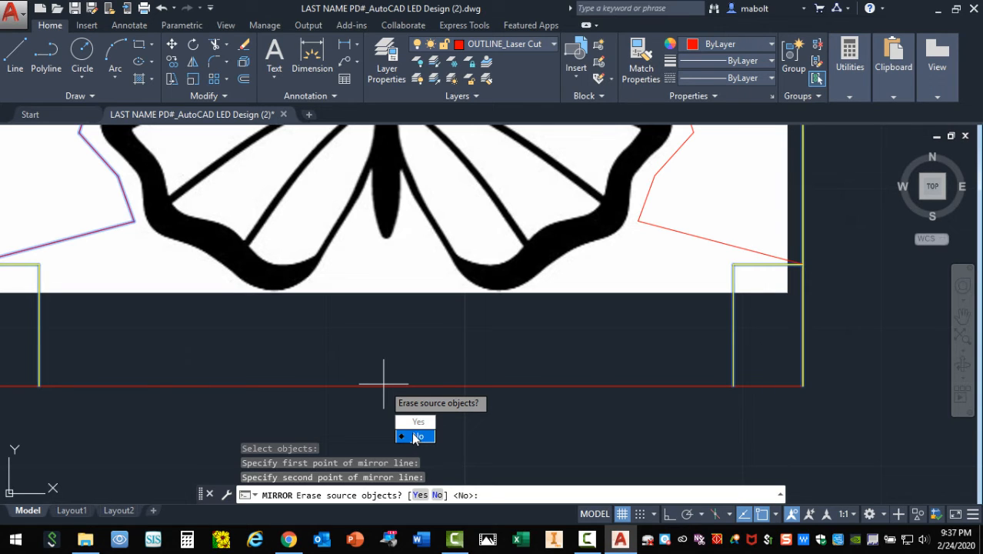
{"action": "left_click", "coordinate": [415, 436]}
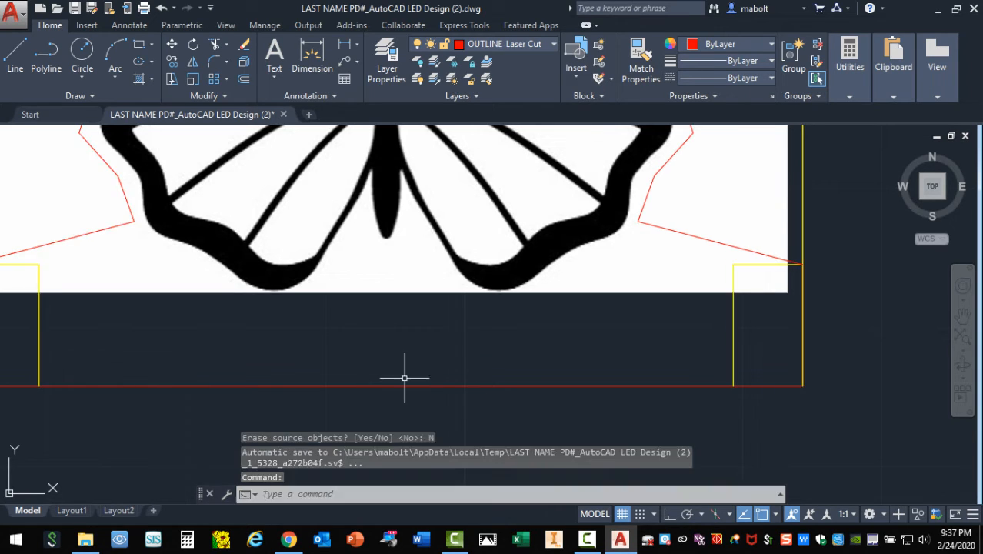
Step: Examine the mirrored outline around the whole butterfly and where both upper wing tips meet the template's yellow sides
{"action": "scroll", "coordinate": [467, 344], "scroll_direction": "up", "scroll_amount": 2}
{"action": "scroll", "coordinate": [472, 373], "scroll_direction": "down", "scroll_amount": 2}
{"action": "scroll", "coordinate": [440, 392], "scroll_direction": "down", "scroll_amount": 3}
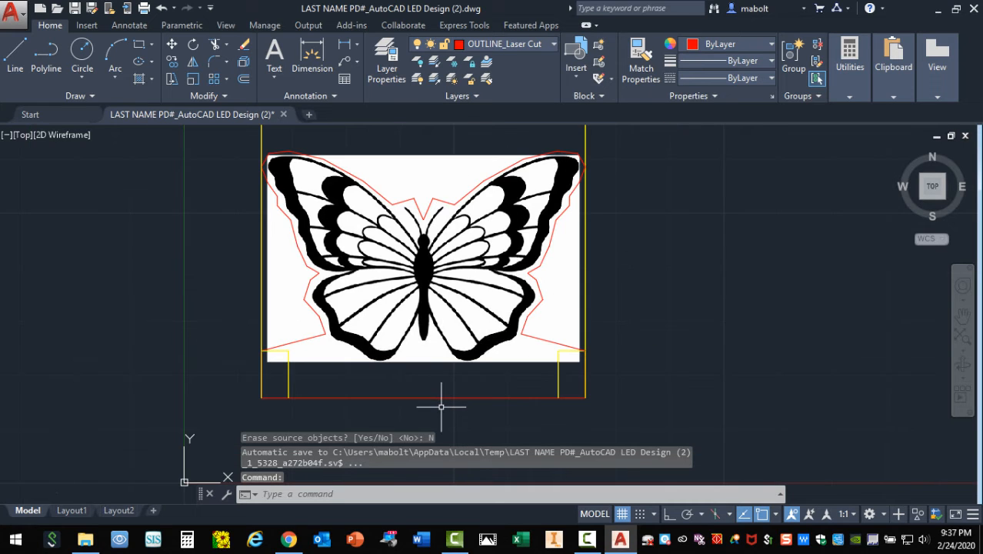
{"action": "scroll", "coordinate": [441, 416], "scroll_direction": "down", "scroll_amount": 2}
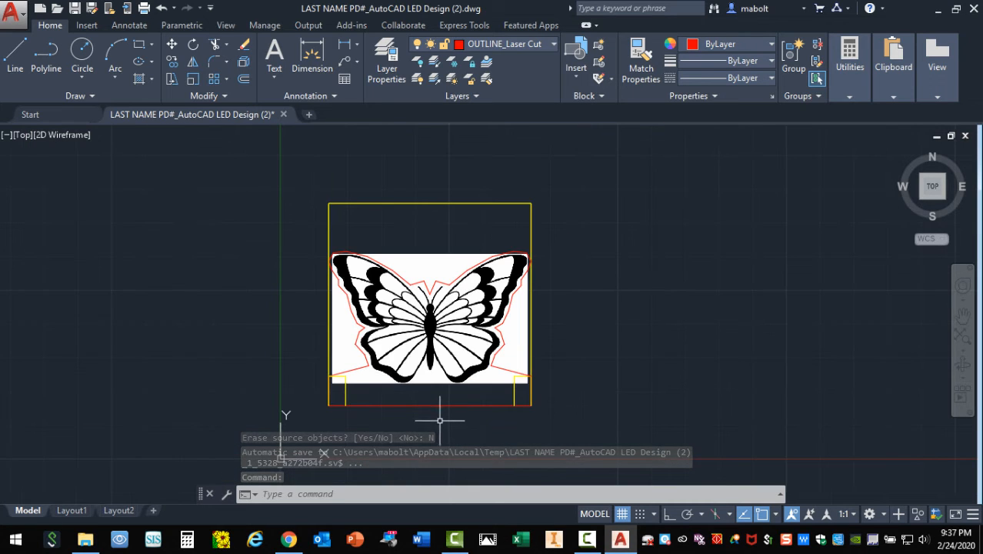
{"action": "scroll", "coordinate": [420, 407], "scroll_direction": "up", "scroll_amount": 2}
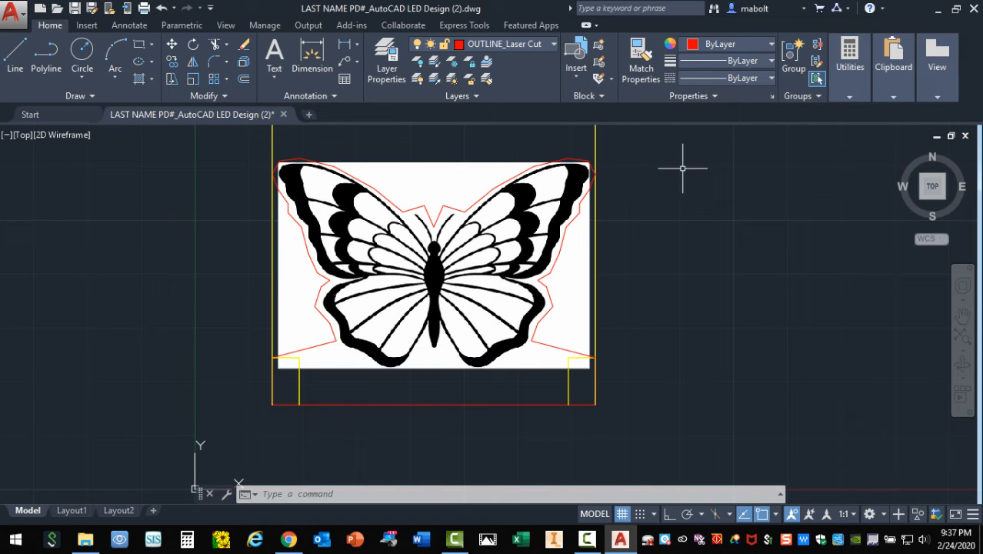
{"action": "scroll", "coordinate": [603, 164], "scroll_direction": "up", "scroll_amount": 5}
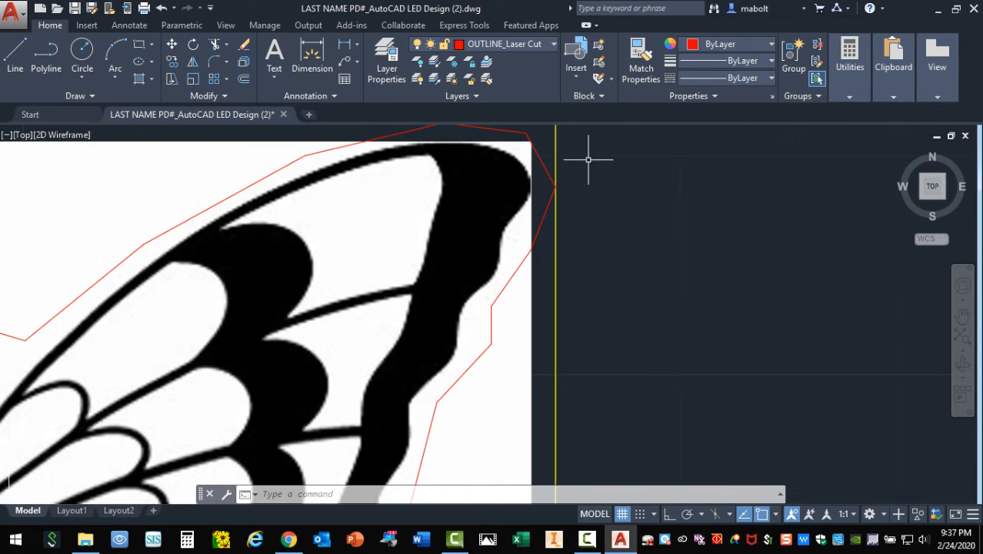
{"action": "scroll", "coordinate": [557, 186], "scroll_direction": "down", "scroll_amount": 5}
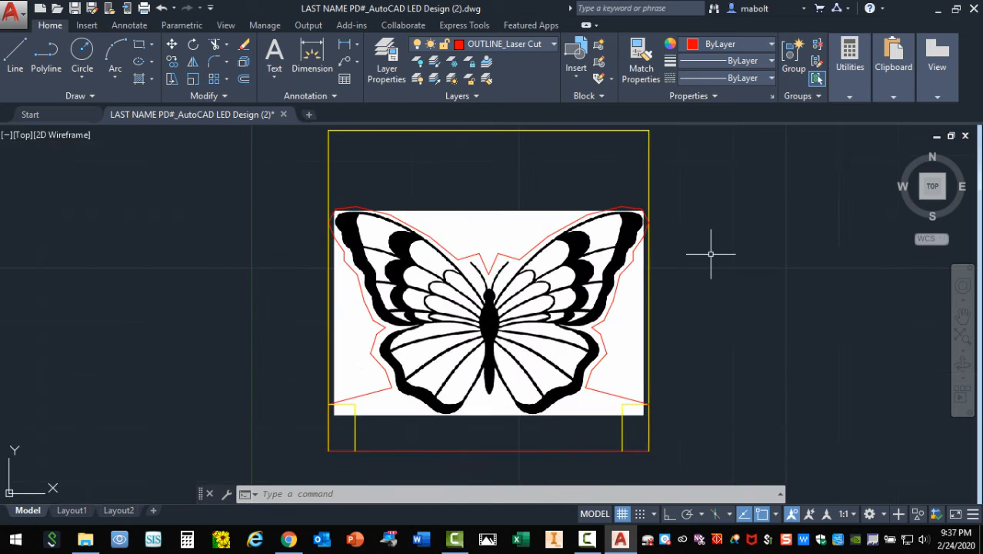
{"action": "scroll", "coordinate": [331, 219], "scroll_direction": "up", "scroll_amount": 5}
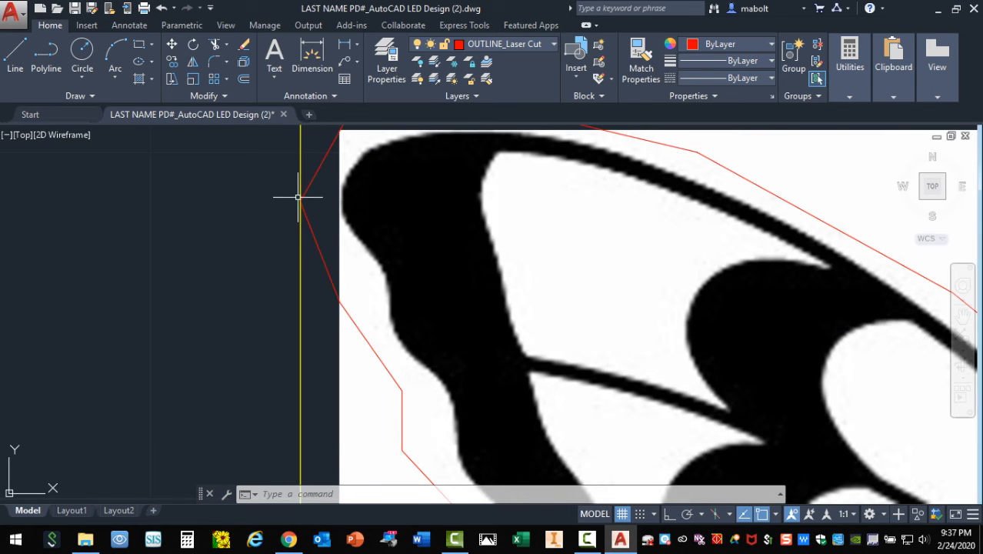
{"action": "scroll", "coordinate": [298, 196], "scroll_direction": "down", "scroll_amount": 5}
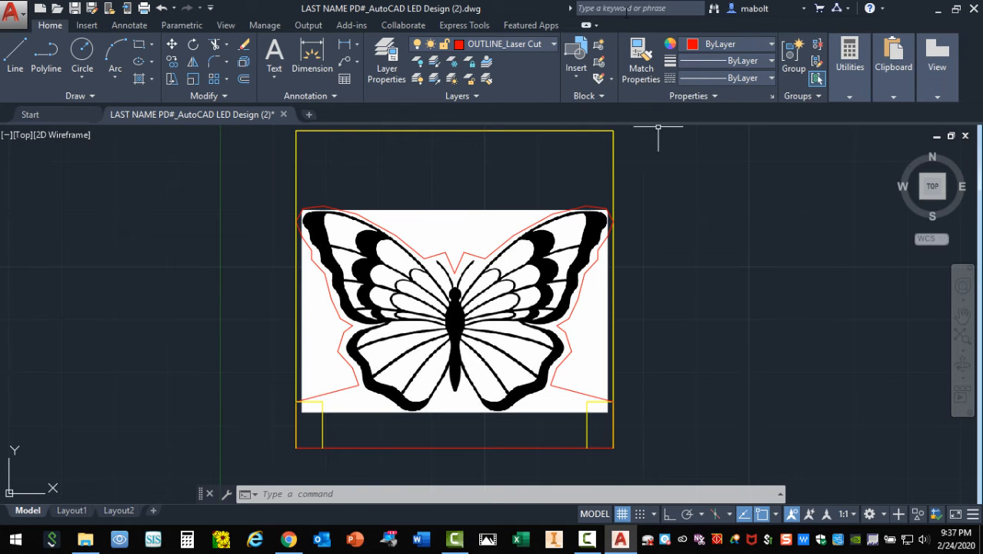
Step: Turn off the IMAGE_Laser Engrave and No Print layers so that only the cut outline is displayed
{"action": "left_click", "coordinate": [551, 45]}
{"action": "left_click", "coordinate": [551, 44]}
{"action": "left_click", "coordinate": [552, 45]}
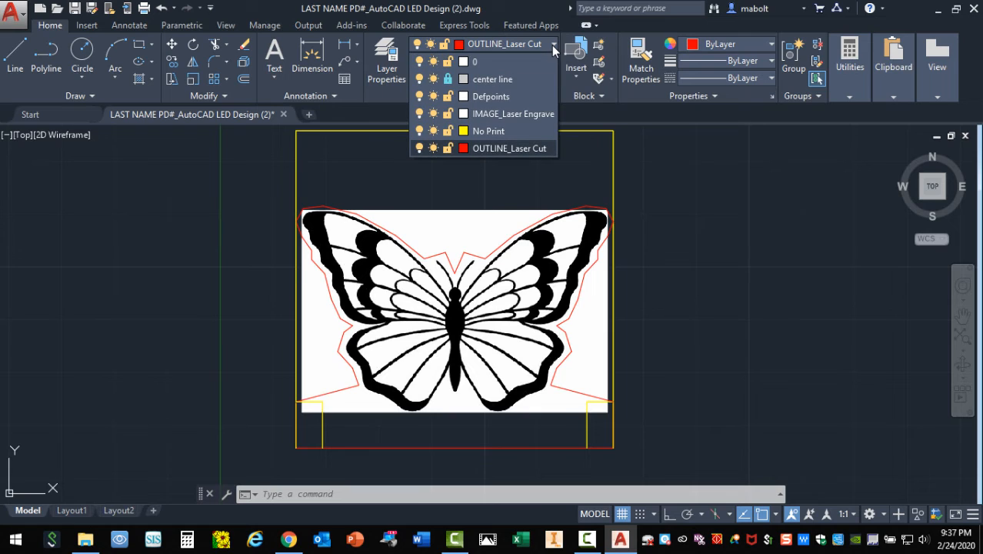
{"action": "left_click", "coordinate": [418, 114]}
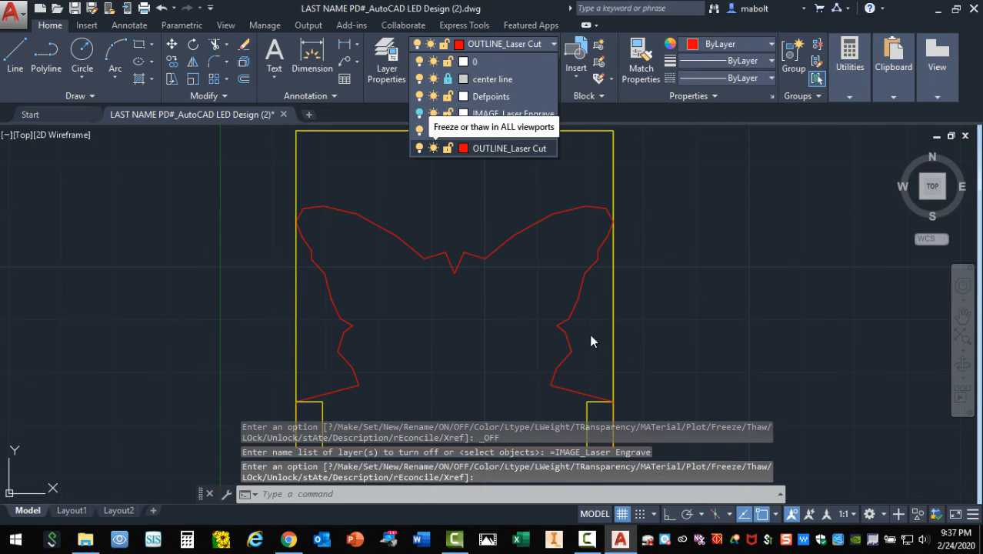
{"action": "left_click", "coordinate": [419, 131]}
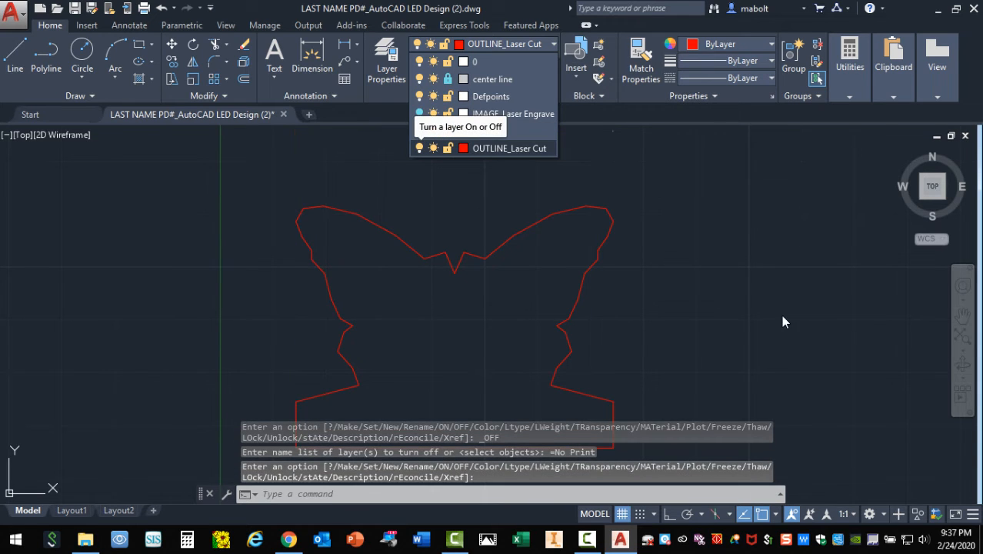
Step: Examine the red laser-cut outline on its own, including the lower wing edges and the rectangular base
{"action": "scroll", "coordinate": [706, 259], "scroll_direction": "up", "scroll_amount": 2}
{"action": "scroll", "coordinate": [715, 239], "scroll_direction": "down", "scroll_amount": 5}
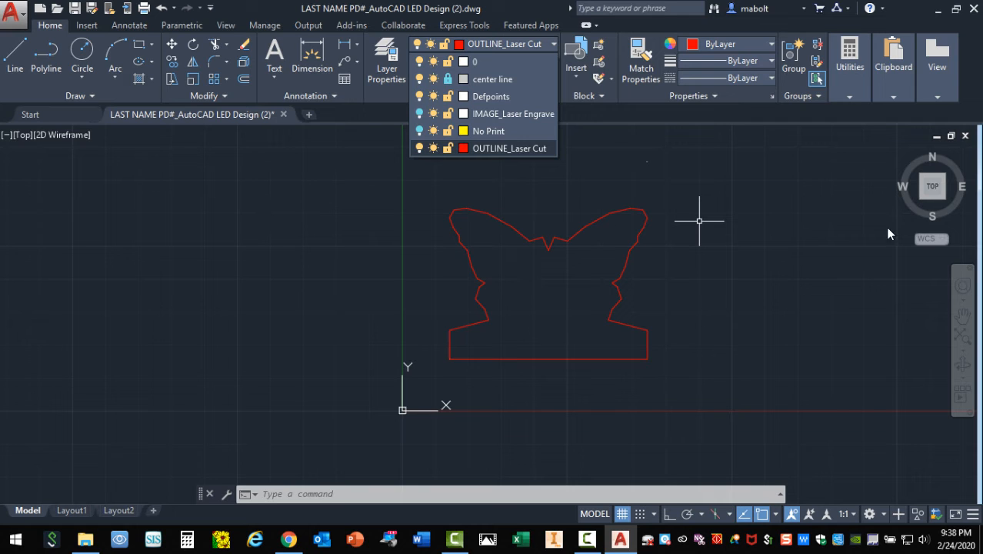
{"action": "left_click", "coordinate": [960, 321]}
{"action": "left_click", "coordinate": [962, 316]}
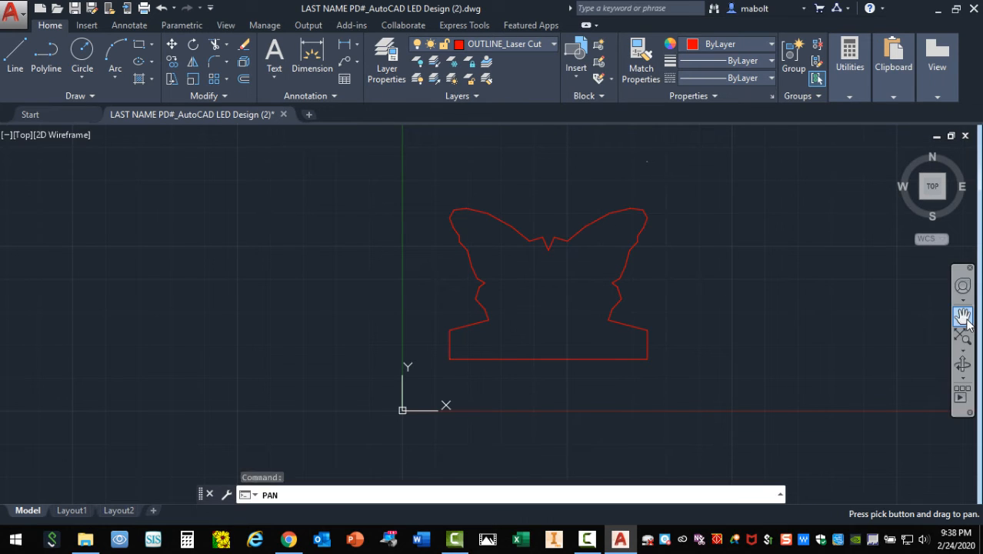
{"action": "mouse_move", "coordinate": [610, 352]}
{"action": "left_mouse_down"}
{"action": "mouse_move", "coordinate": [542, 356]}
{"action": "mouse_move", "coordinate": [605, 366]}
{"action": "left_mouse_up"}
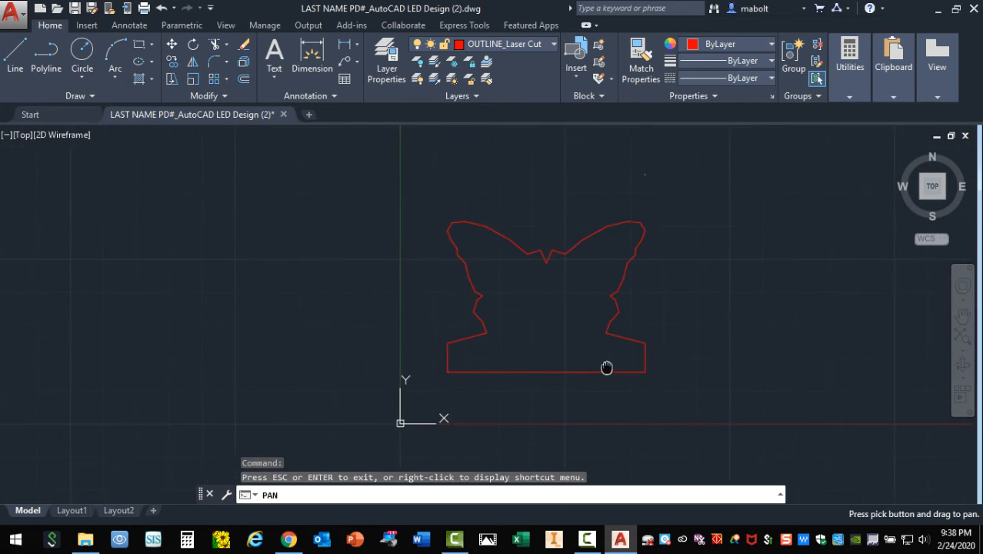
{"action": "scroll", "coordinate": [625, 369], "scroll_direction": "up", "scroll_amount": 3}
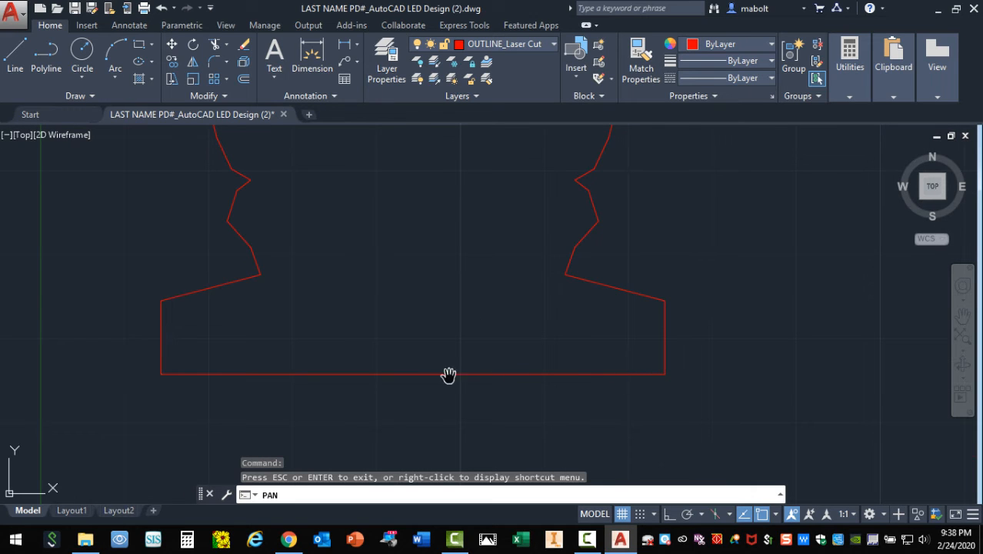
{"action": "left_click_drag", "start_coordinate": [448, 375], "coordinate": [501, 442]}
{"action": "mouse_move", "coordinate": [467, 273]}
{"action": "left_mouse_down"}
{"action": "mouse_move", "coordinate": [536, 382]}
{"action": "mouse_move", "coordinate": [513, 366]}
{"action": "mouse_move", "coordinate": [435, 226]}
{"action": "left_mouse_up"}
{"action": "left_click_drag", "start_coordinate": [599, 359], "coordinate": [652, 229]}
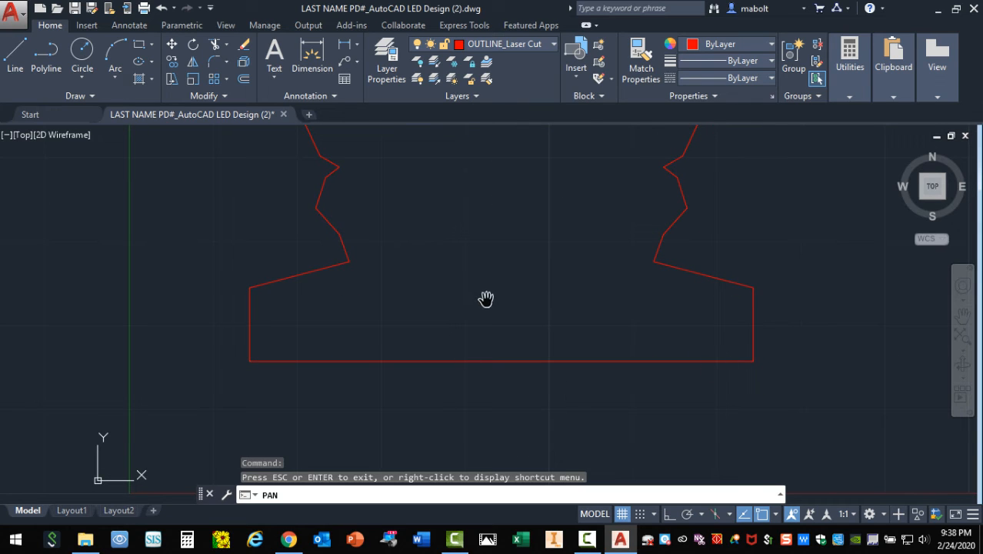
Step: Turn the No Print and IMAGE_Laser Engrave layers back on and bring the whole butterfly design into view
{"action": "left_click_drag", "start_coordinate": [487, 299], "coordinate": [479, 355]}
{"action": "scroll", "coordinate": [450, 396], "scroll_direction": "down", "scroll_amount": 2}
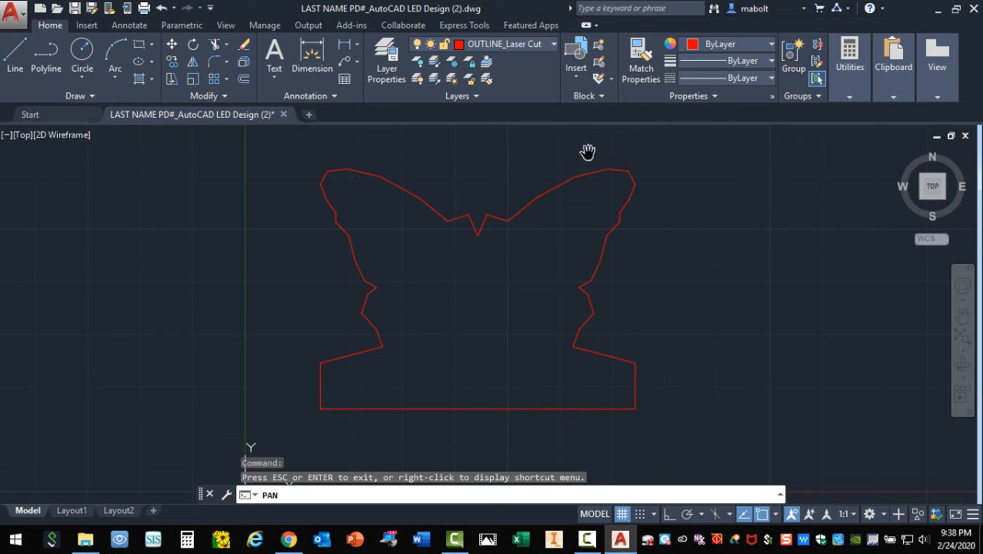
{"action": "left_click", "coordinate": [552, 45]}
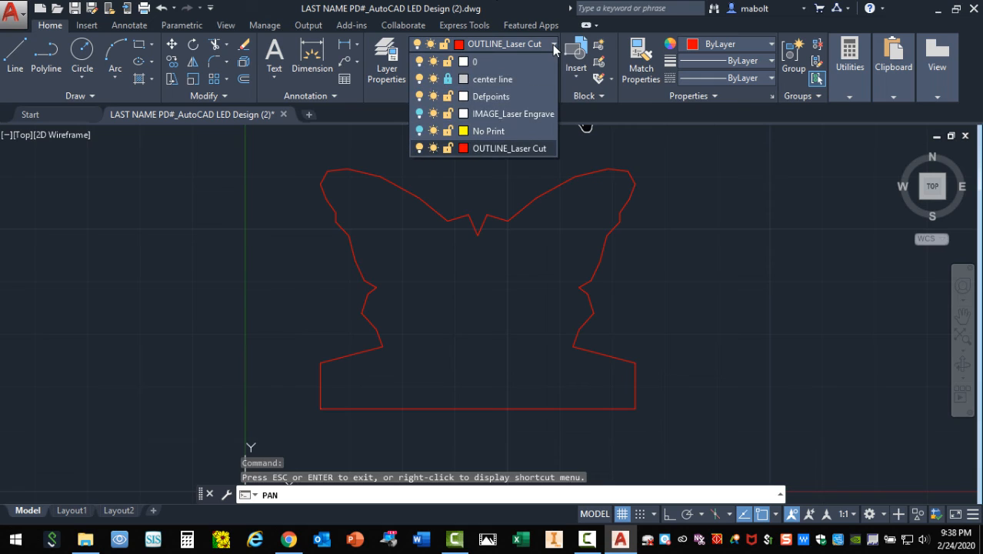
{"action": "left_click", "coordinate": [419, 131]}
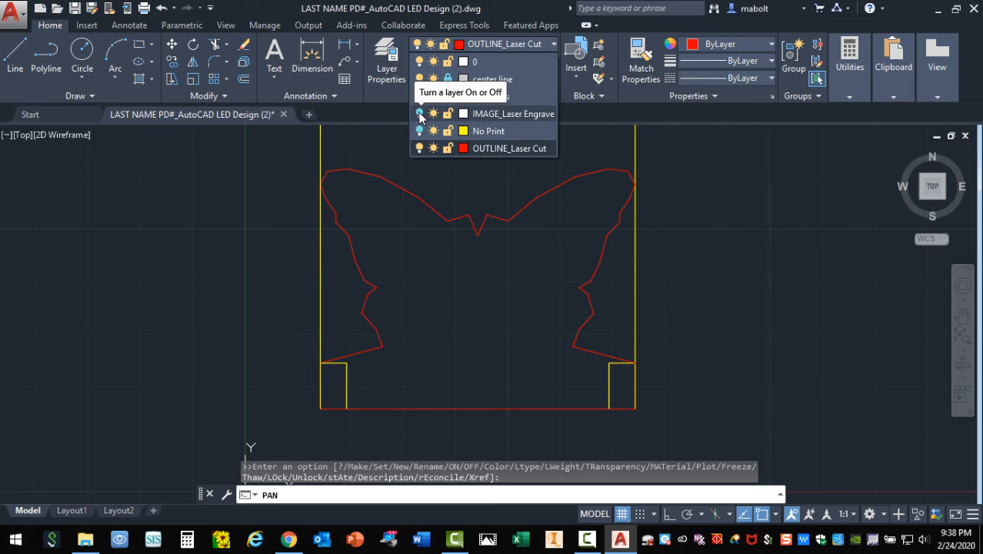
{"action": "left_click", "coordinate": [419, 114]}
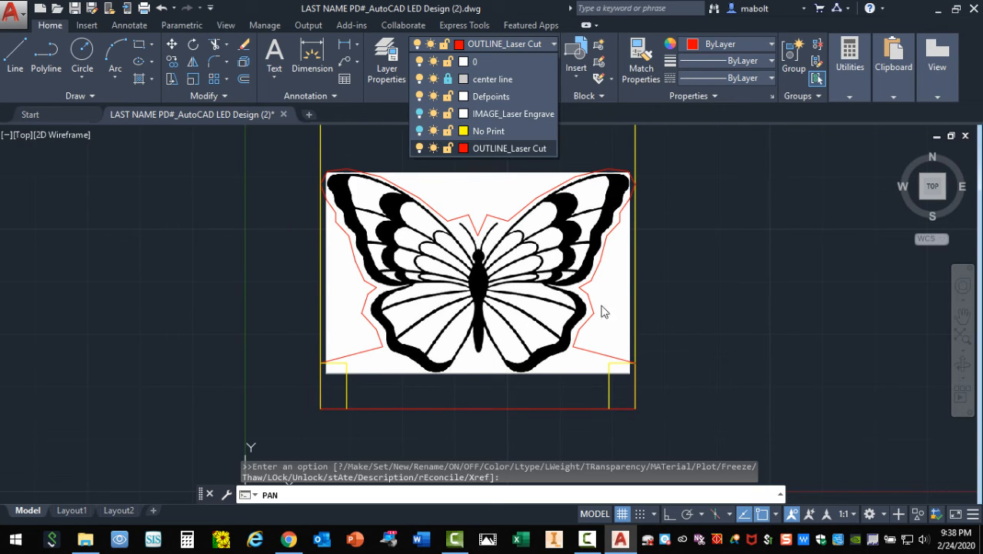
{"action": "scroll", "coordinate": [677, 350], "scroll_direction": "up", "scroll_amount": 1}
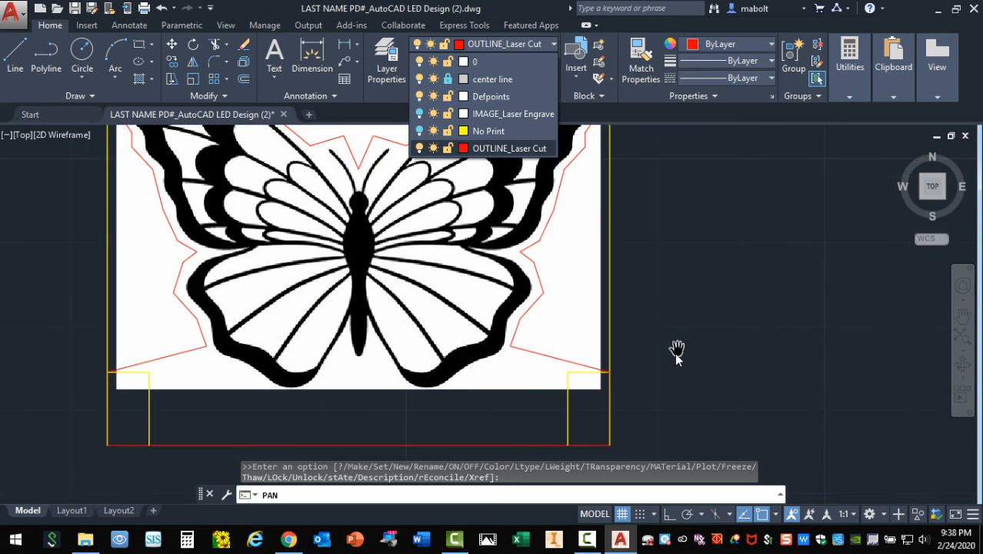
{"action": "scroll", "coordinate": [673, 363], "scroll_direction": "down", "scroll_amount": 2}
{"action": "left_click", "coordinate": [760, 324]}
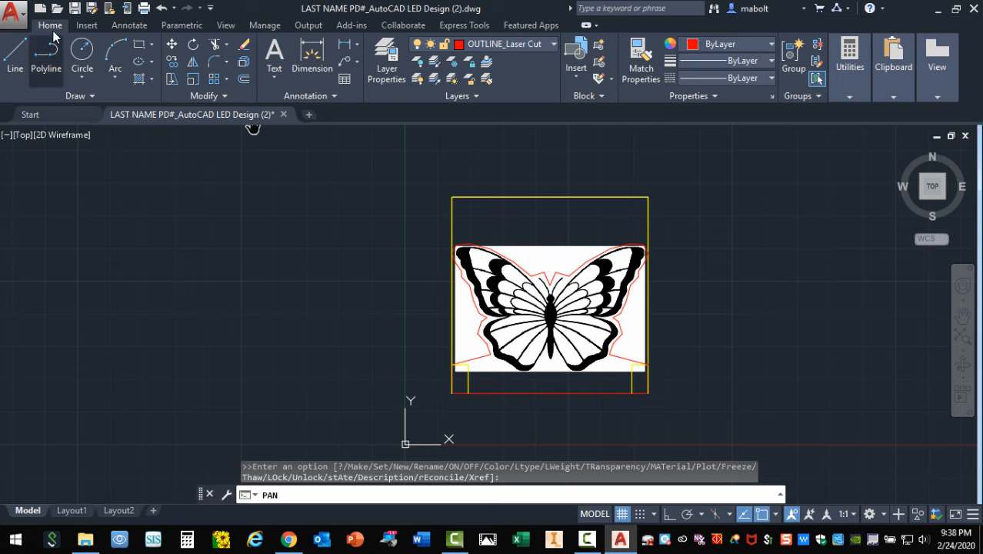
Step: Start saving the drawing under a new name, choosing Desktop > Engineering Level 2 > LED Light Stand as the save folder
{"action": "left_click", "coordinate": [12, 13]}
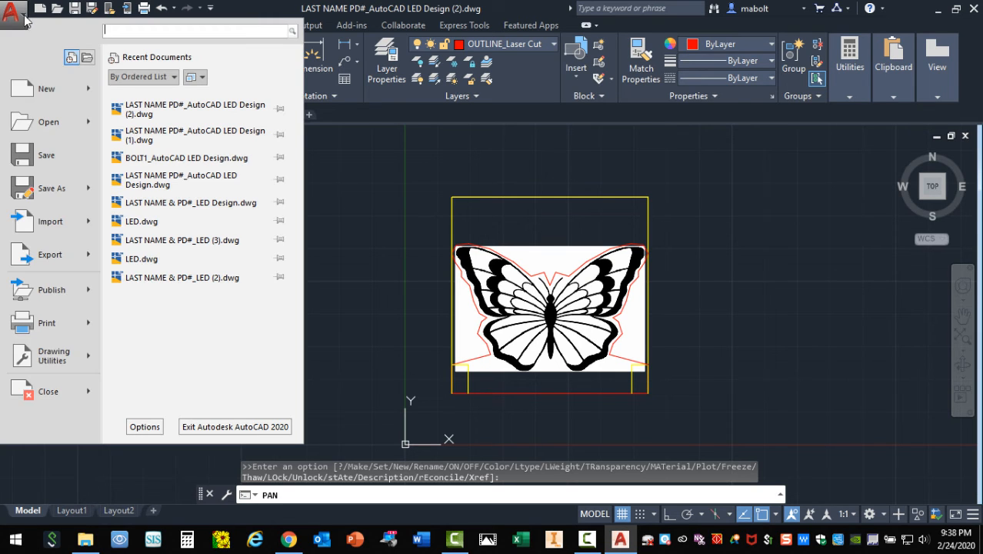
{"action": "left_click", "coordinate": [23, 192]}
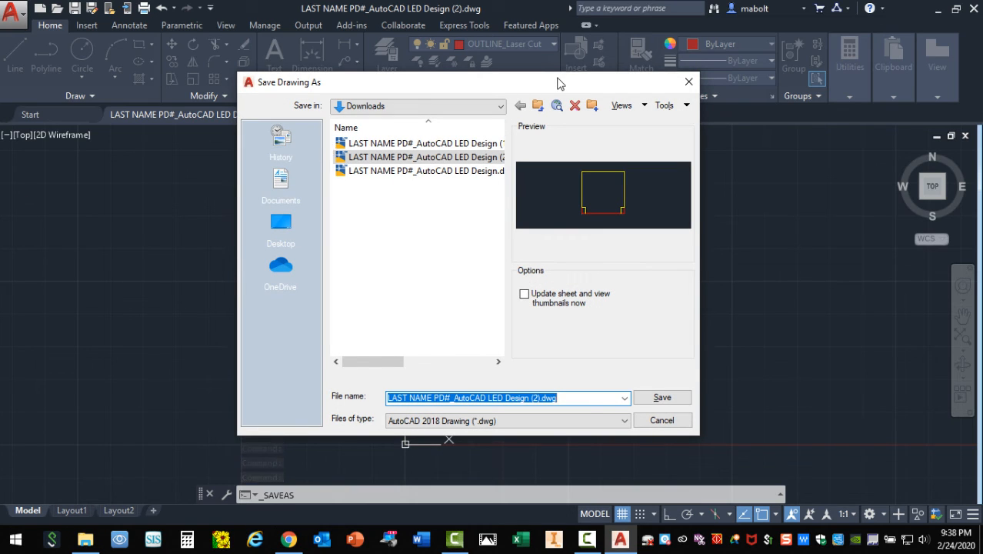
{"action": "left_click", "coordinate": [500, 106]}
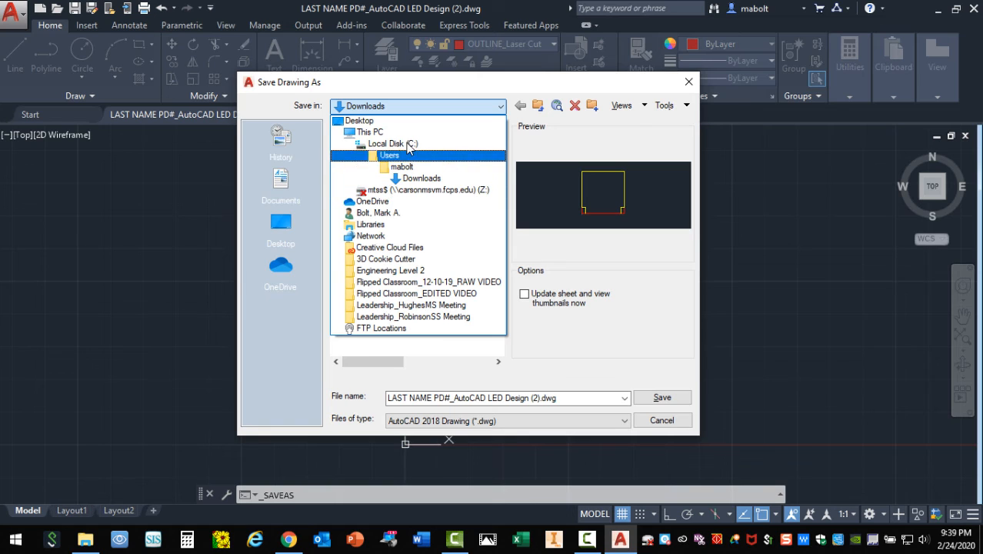
{"action": "left_click", "coordinate": [365, 122]}
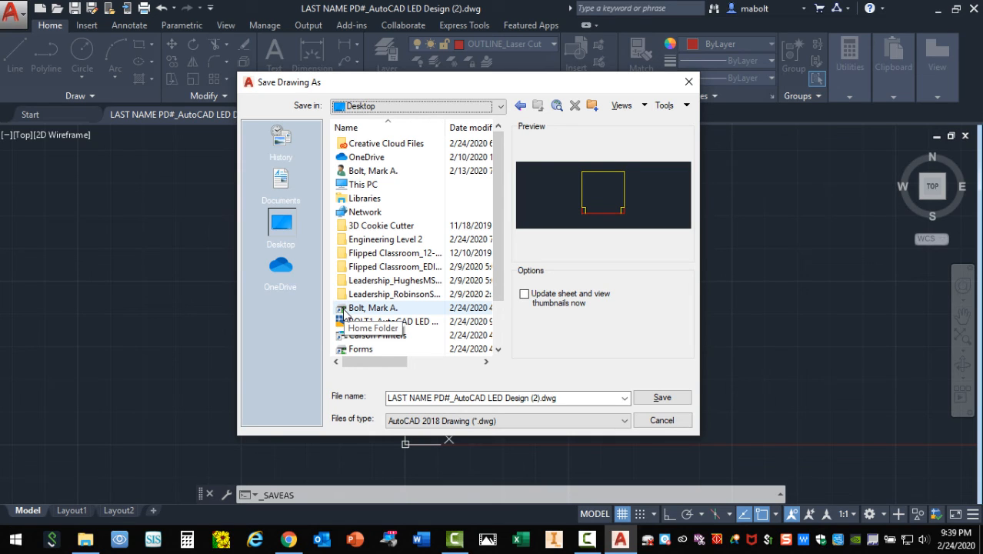
{"action": "scroll", "coordinate": [344, 311], "scroll_direction": "down", "scroll_amount": 2}
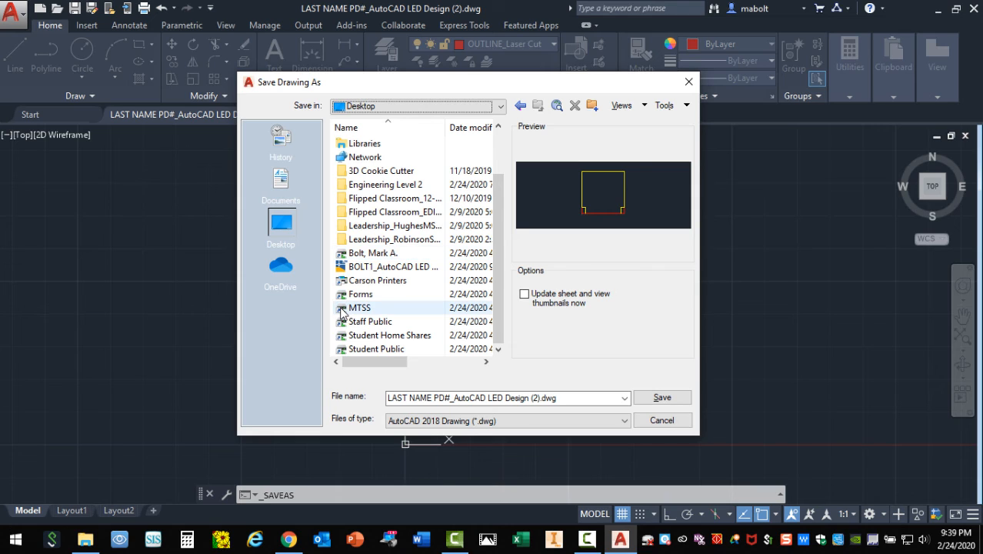
{"action": "scroll", "coordinate": [343, 310], "scroll_direction": "up", "scroll_amount": 2}
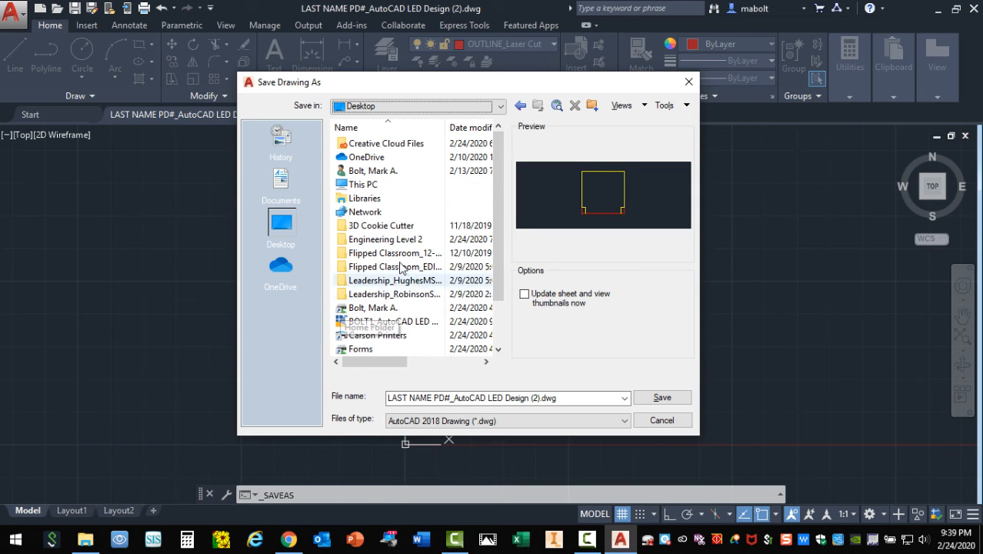
{"action": "double_click", "coordinate": [399, 239]}
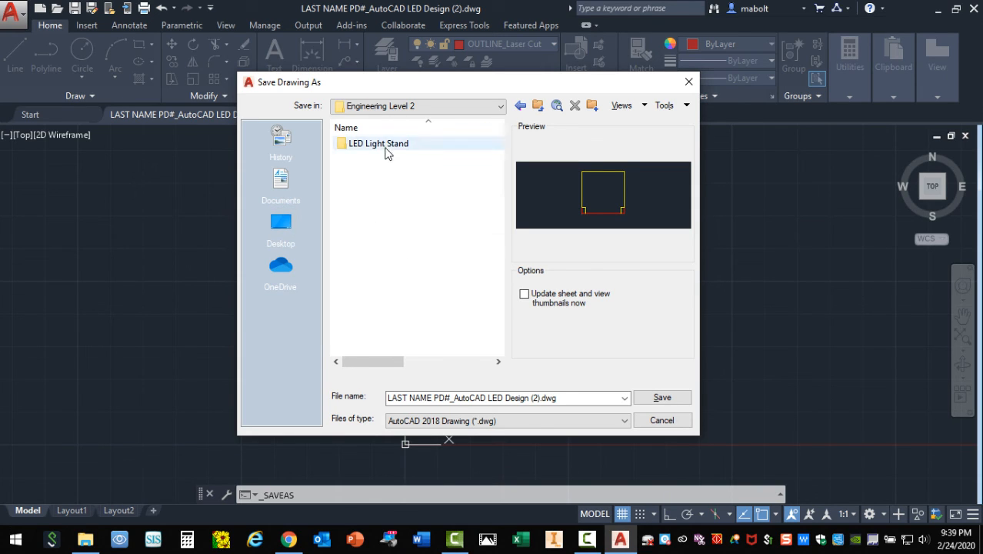
{"action": "double_click", "coordinate": [388, 145]}
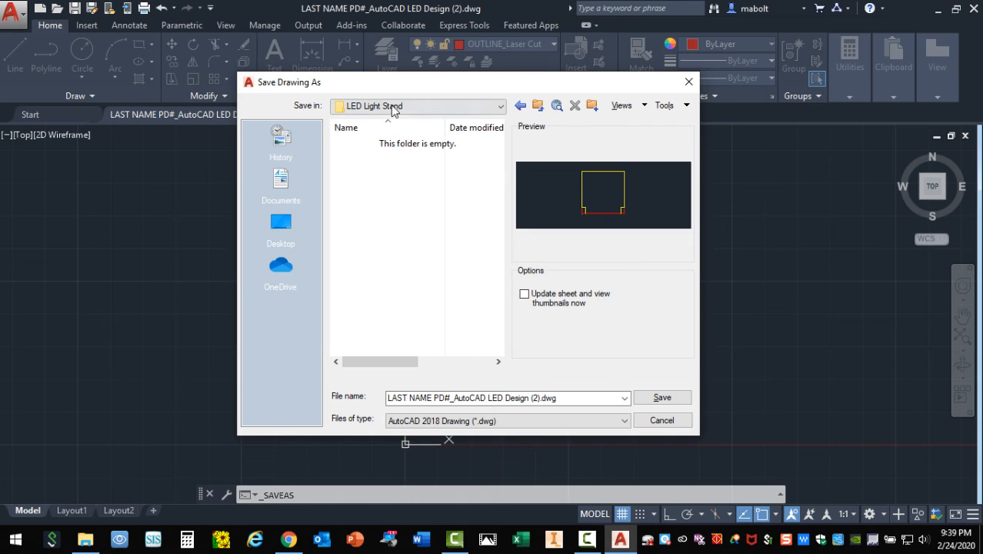
Step: Replace LAST NAME PD# in the file name with the owner's last name and period number 1, and save the drawing
{"action": "left_click", "coordinate": [483, 402]}
{"action": "left_click", "coordinate": [444, 398]}
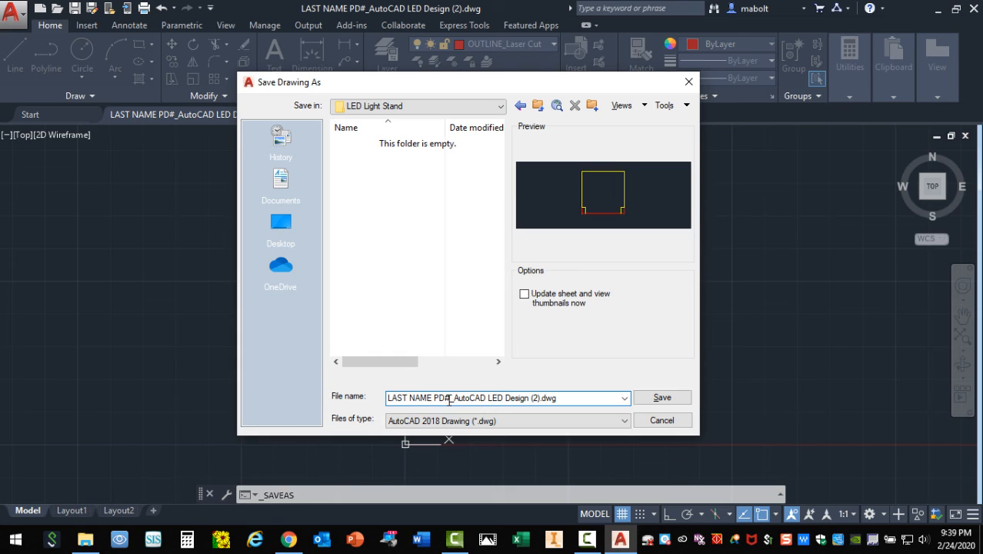
{"action": "left_click_drag", "start_coordinate": [450, 398], "coordinate": [270, 413]}
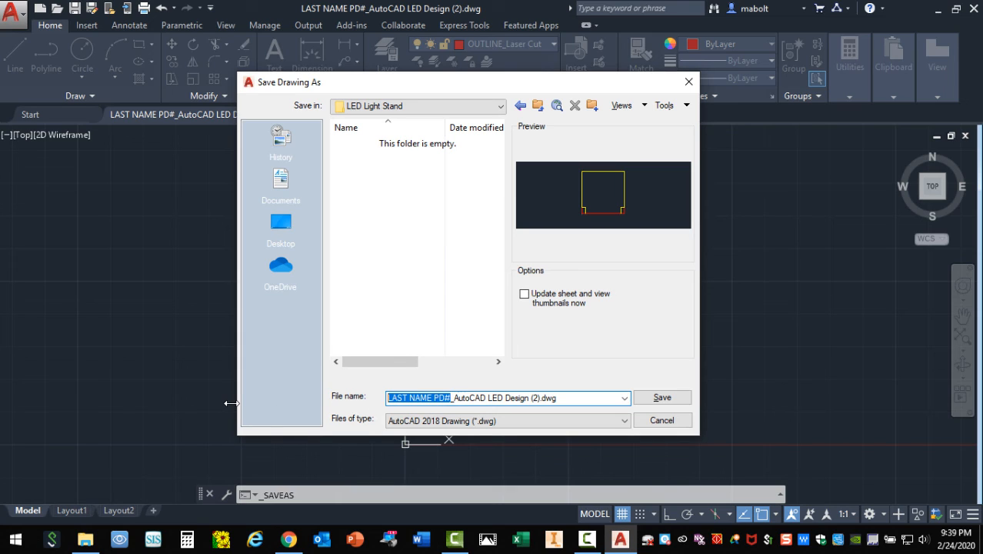
{"action": "type", "text": "BOLT"}
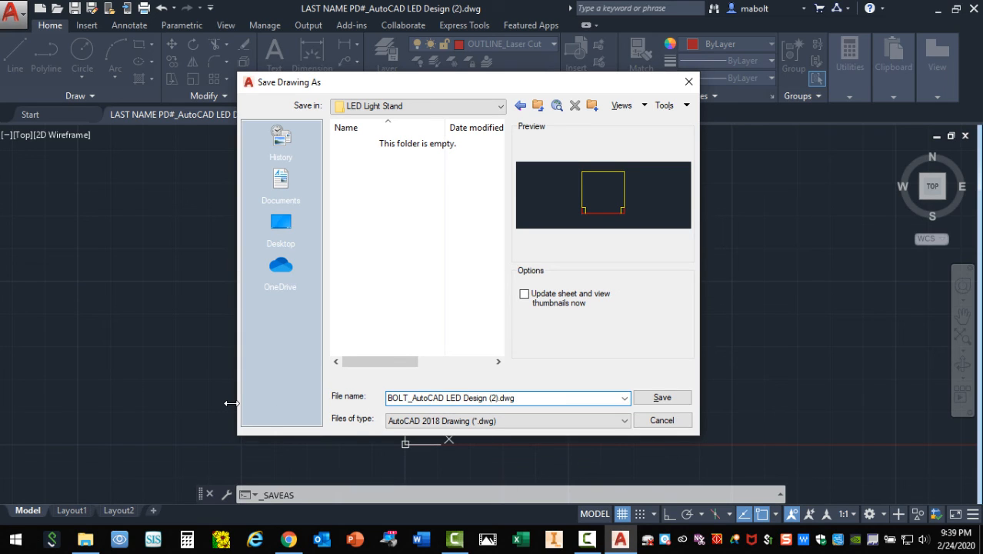
{"action": "type", "text": "1"}
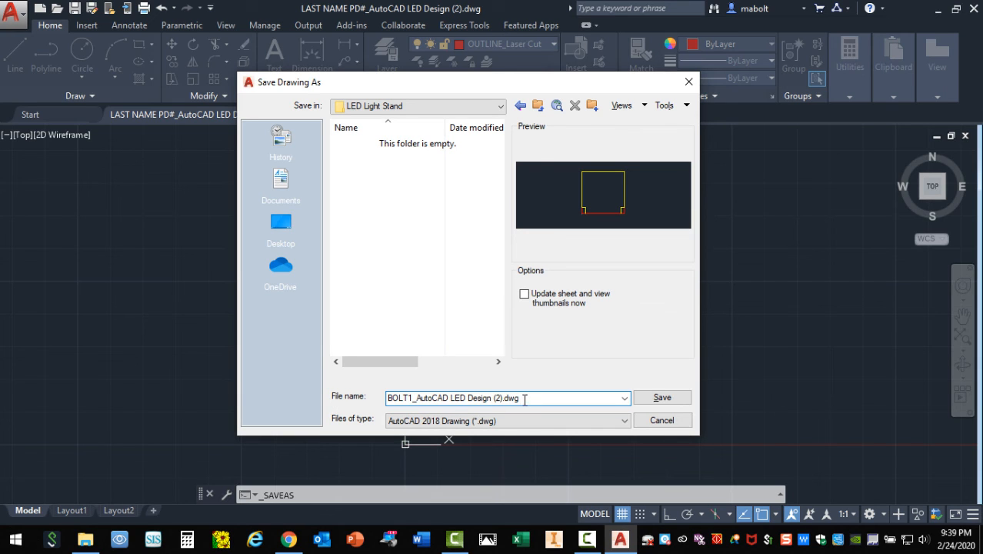
{"action": "left_click", "coordinate": [666, 403]}
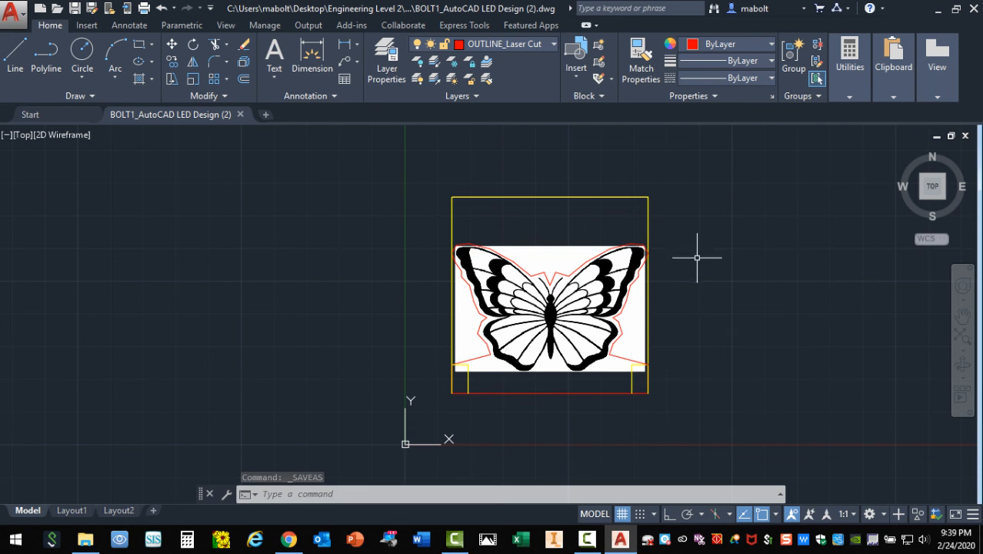
Step: Switch to File Explorer and copy the saved AutoCAD LED Design (2).dwg file from the LED Light Stand folder
{"action": "left_click", "coordinate": [85, 541]}
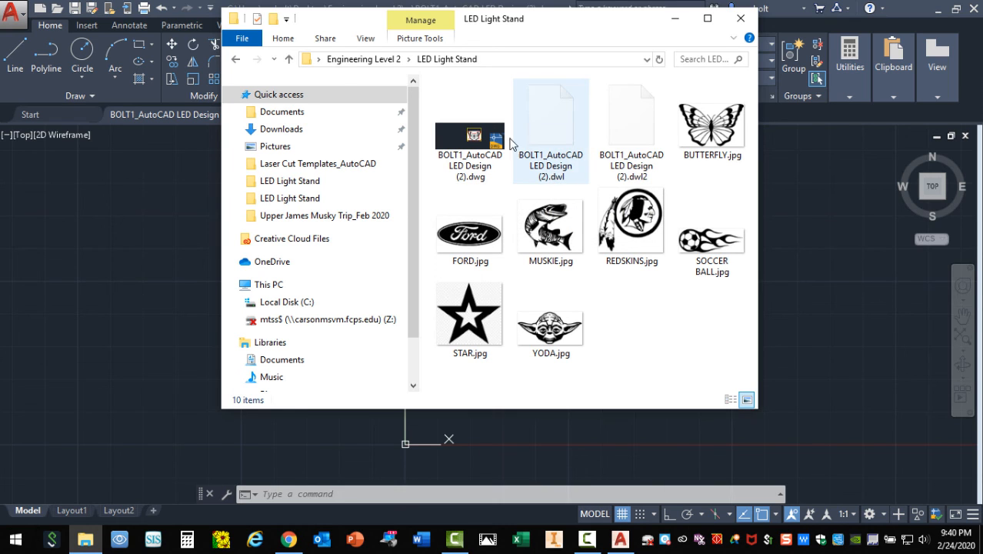
{"action": "left_click", "coordinate": [461, 150]}
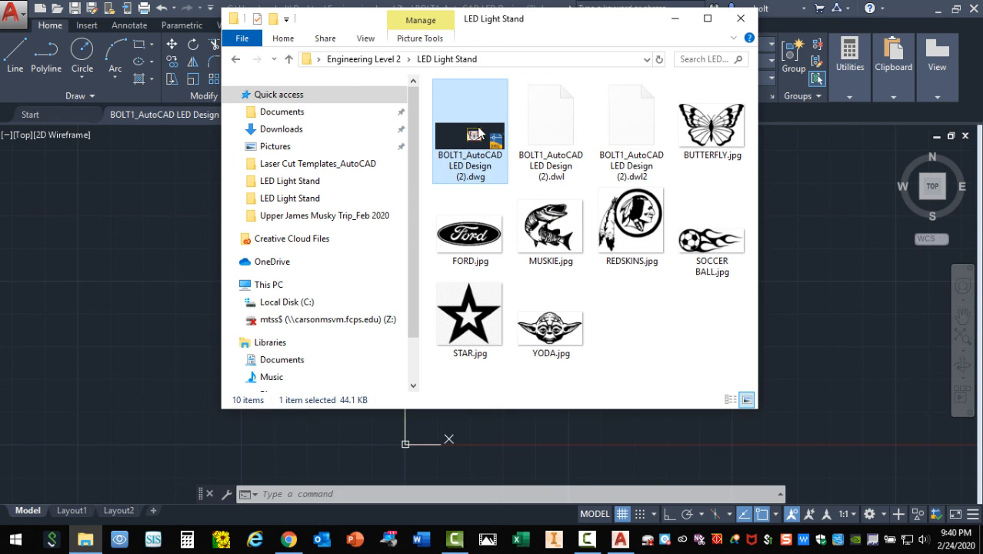
{"action": "right_click", "coordinate": [465, 132]}
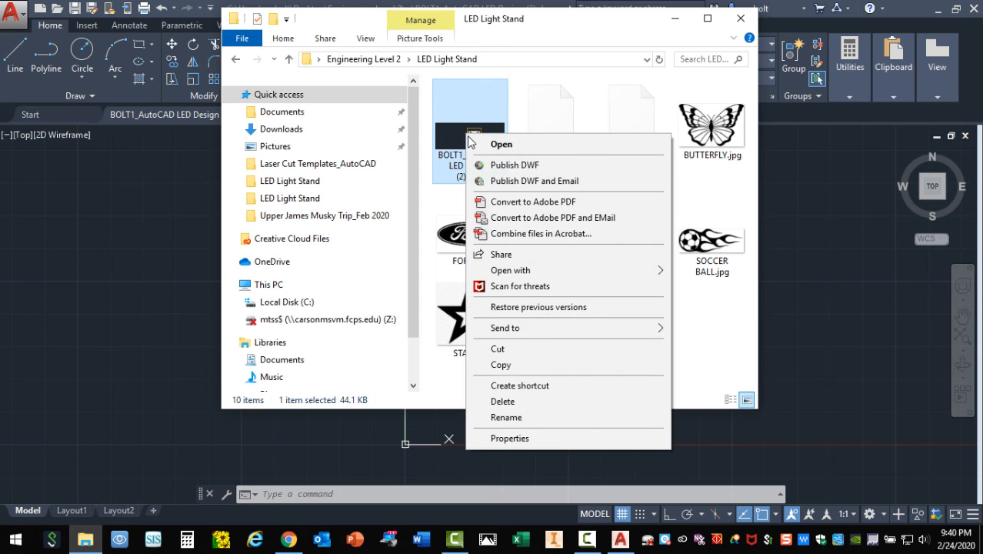
{"action": "left_click", "coordinate": [501, 364]}
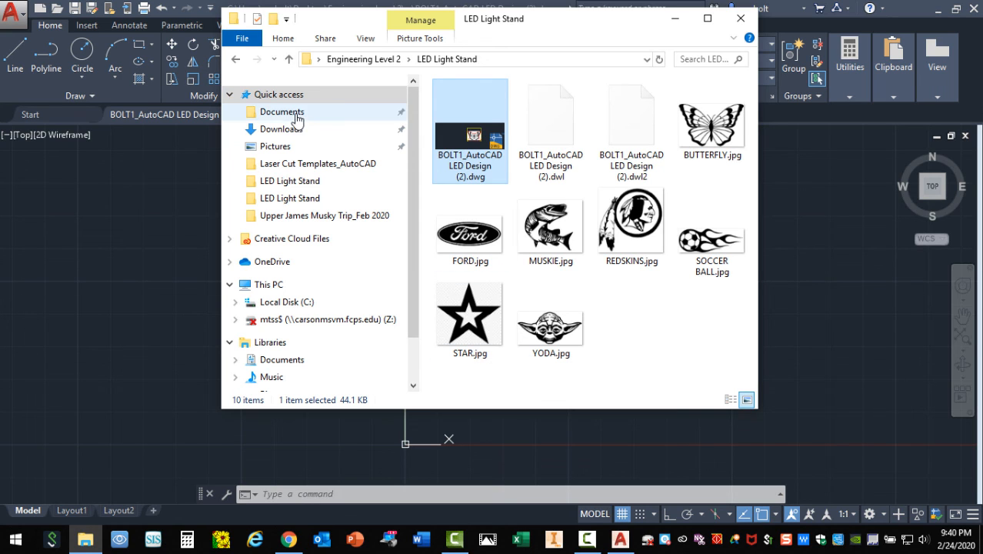
Step: Go up to the Desktop folder in File Explorer, and minimize all open windows to reach the desktop
{"action": "left_click", "coordinate": [288, 59]}
{"action": "left_click", "coordinate": [288, 58]}
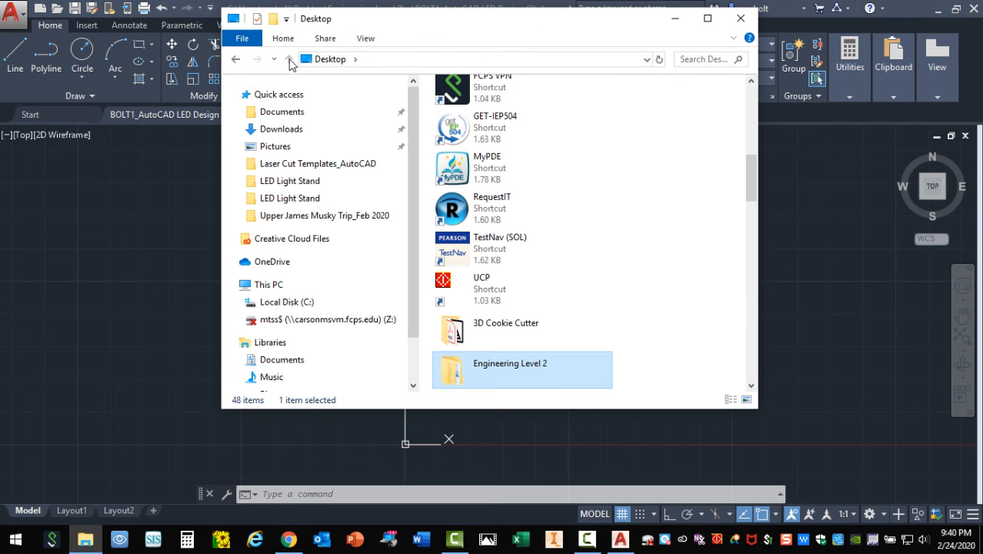
{"action": "left_click", "coordinate": [674, 18]}
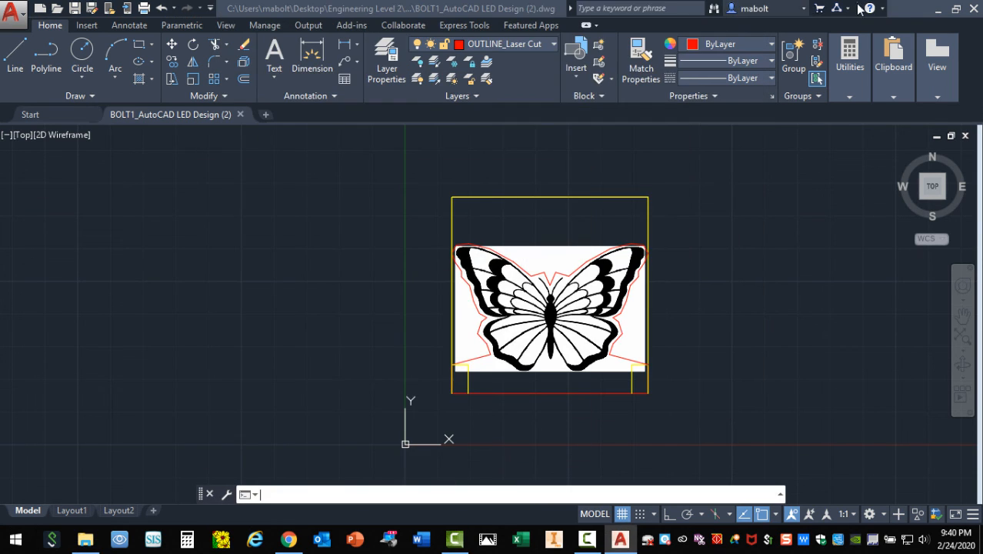
{"action": "left_click", "coordinate": [937, 10]}
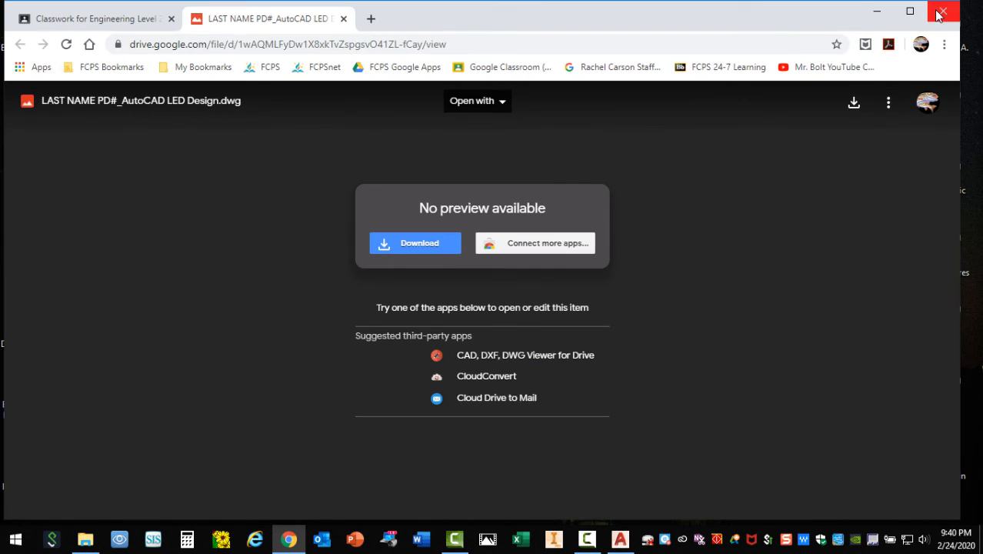
{"action": "left_click", "coordinate": [884, 12]}
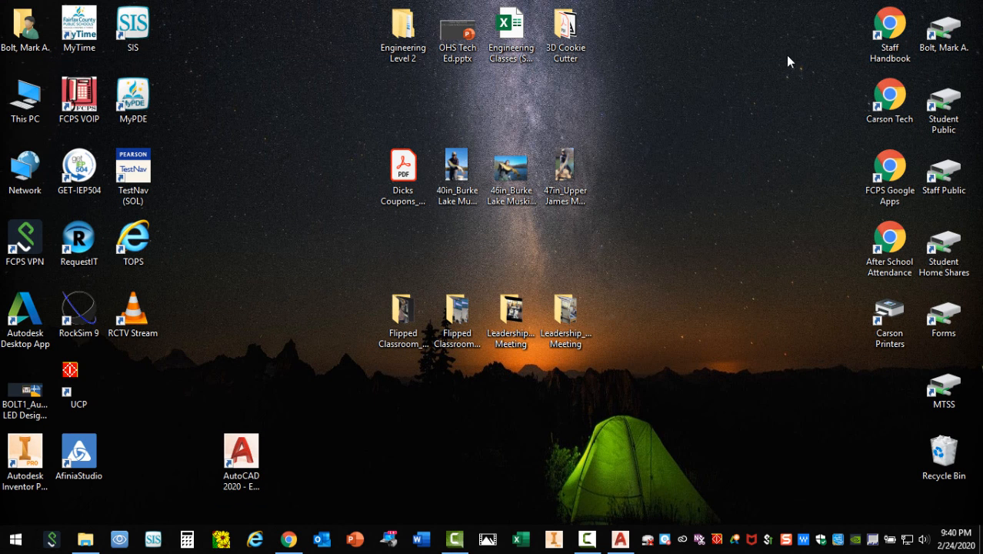
Step: Move the Student Public shortcut to open desktop space, and paste the drawing into its Curriculum > Engineering (Level 1&2) > 1stPD_SAVE HERE folder
{"action": "left_click_drag", "start_coordinate": [934, 119], "coordinate": [255, 271]}
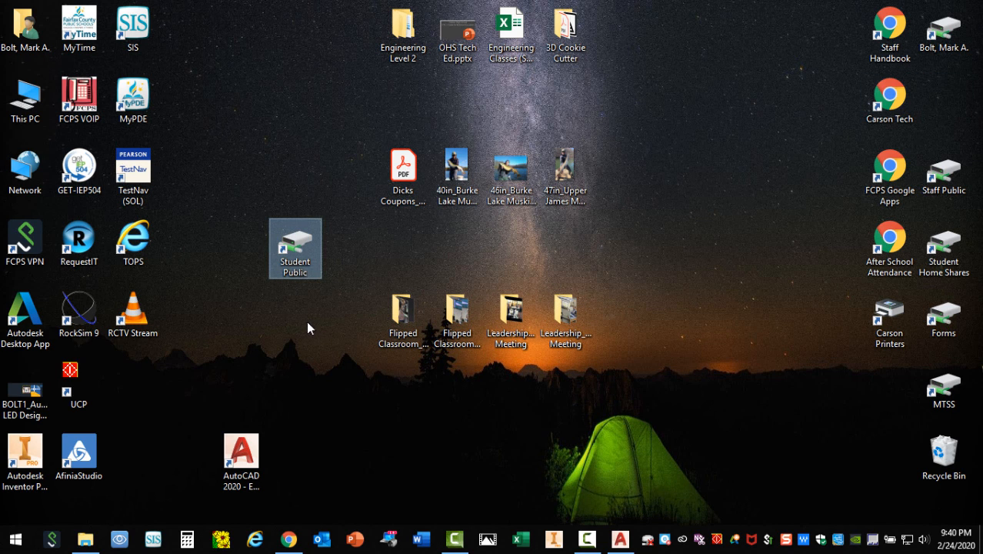
{"action": "double_click", "coordinate": [296, 246]}
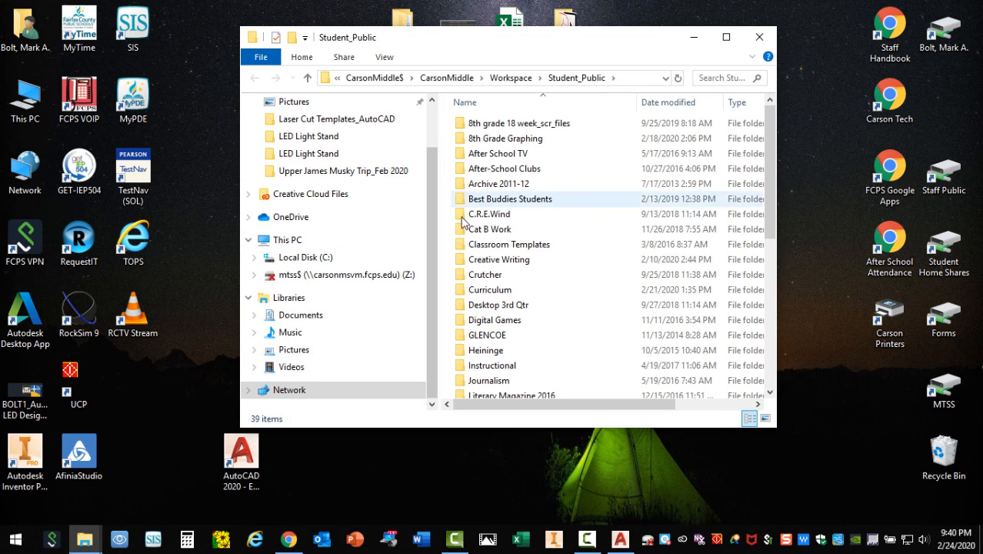
{"action": "double_click", "coordinate": [484, 290]}
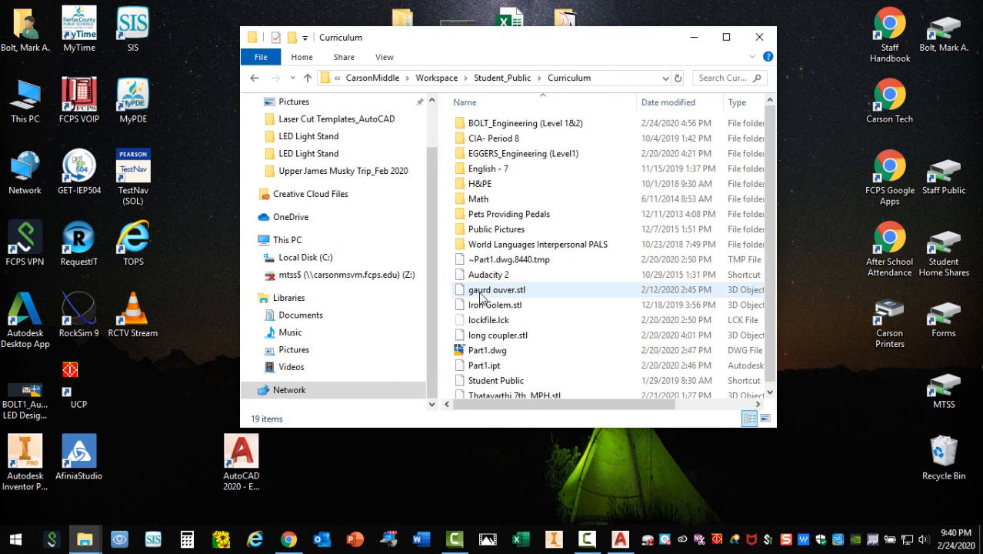
{"action": "double_click", "coordinate": [499, 128]}
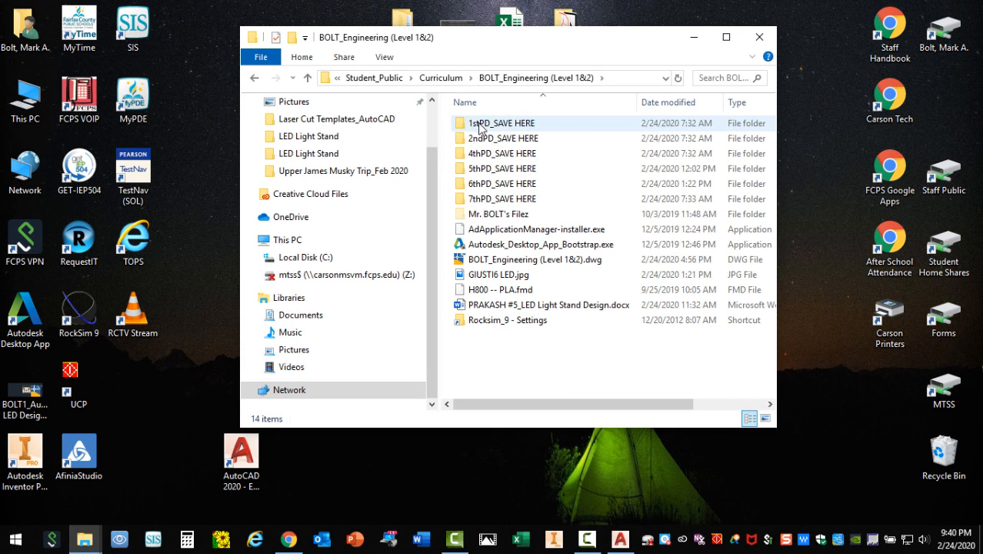
{"action": "double_click", "coordinate": [478, 125]}
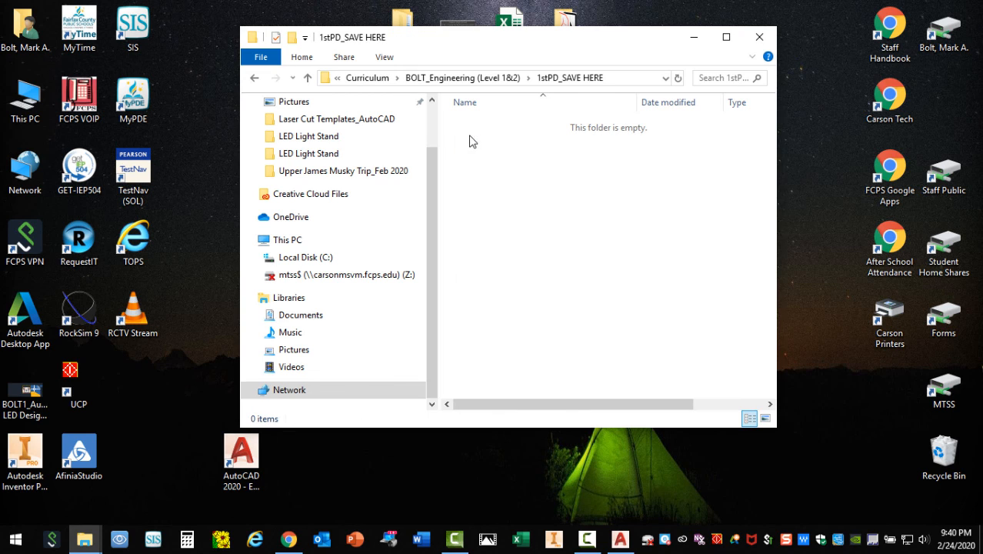
{"action": "right_click", "coordinate": [496, 181]}
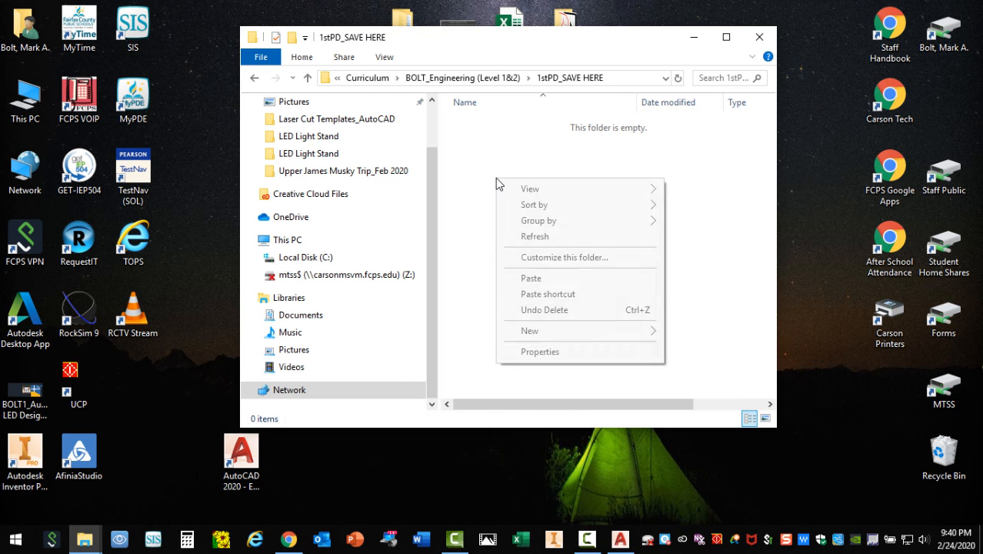
{"action": "left_click", "coordinate": [532, 278]}
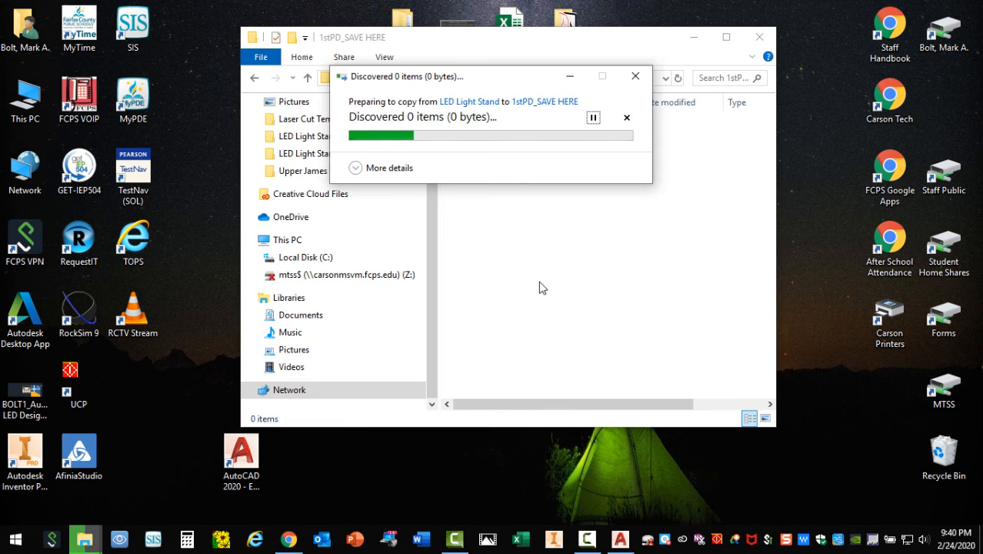